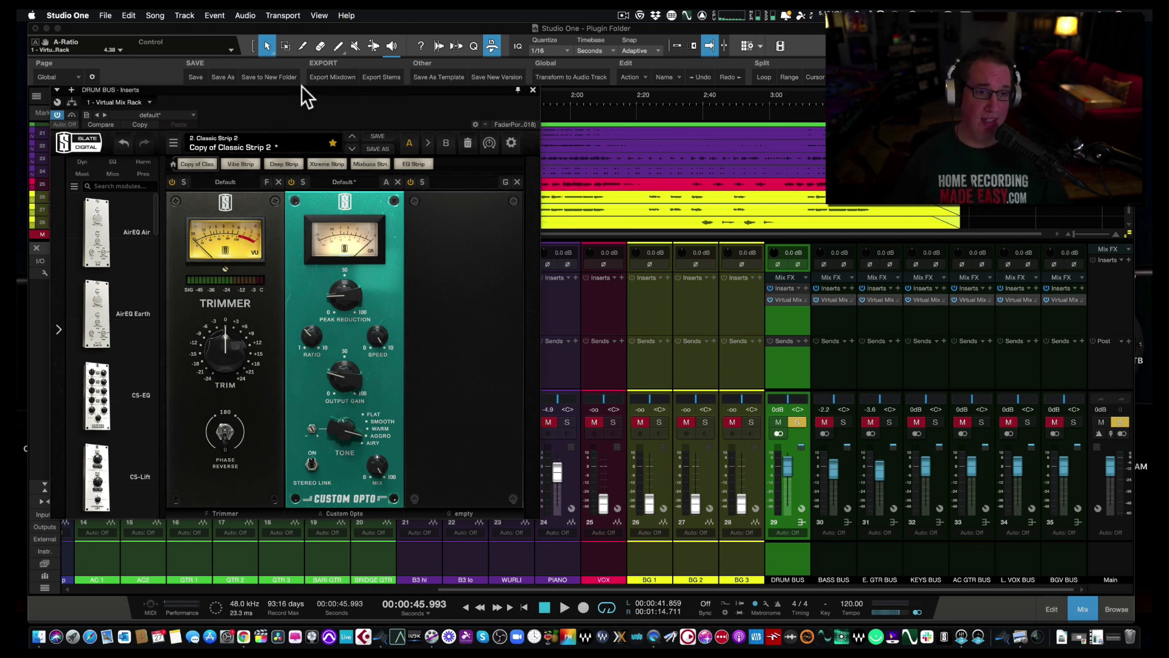
Add the FG-2A module between the Trimmer and the Custom Opto in the drum bus rack for comparison, and remove it again
left_click_drag(309, 94, 391, 95)
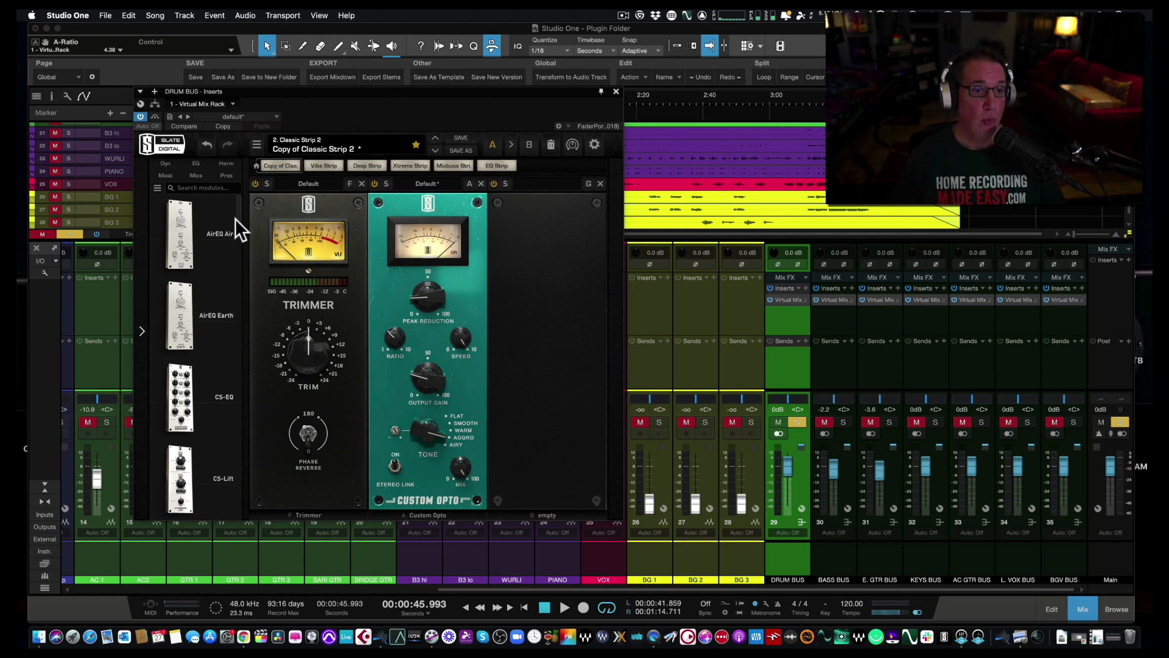
left_click_drag(237, 219, 235, 284)
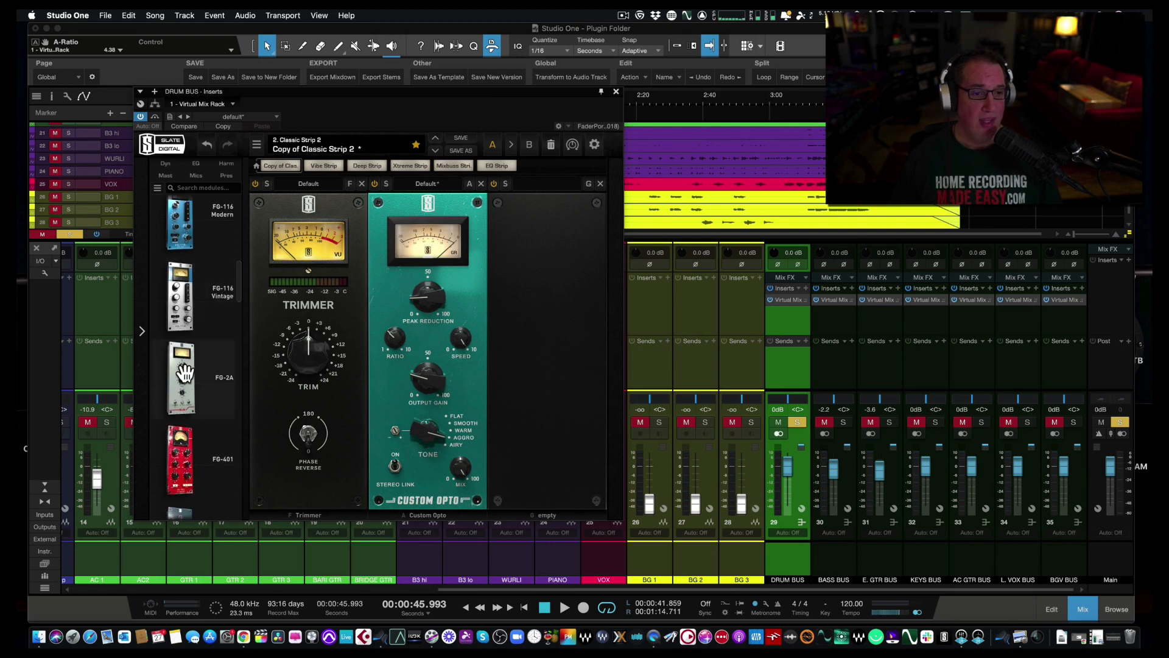
left_click_drag(184, 374, 429, 341)
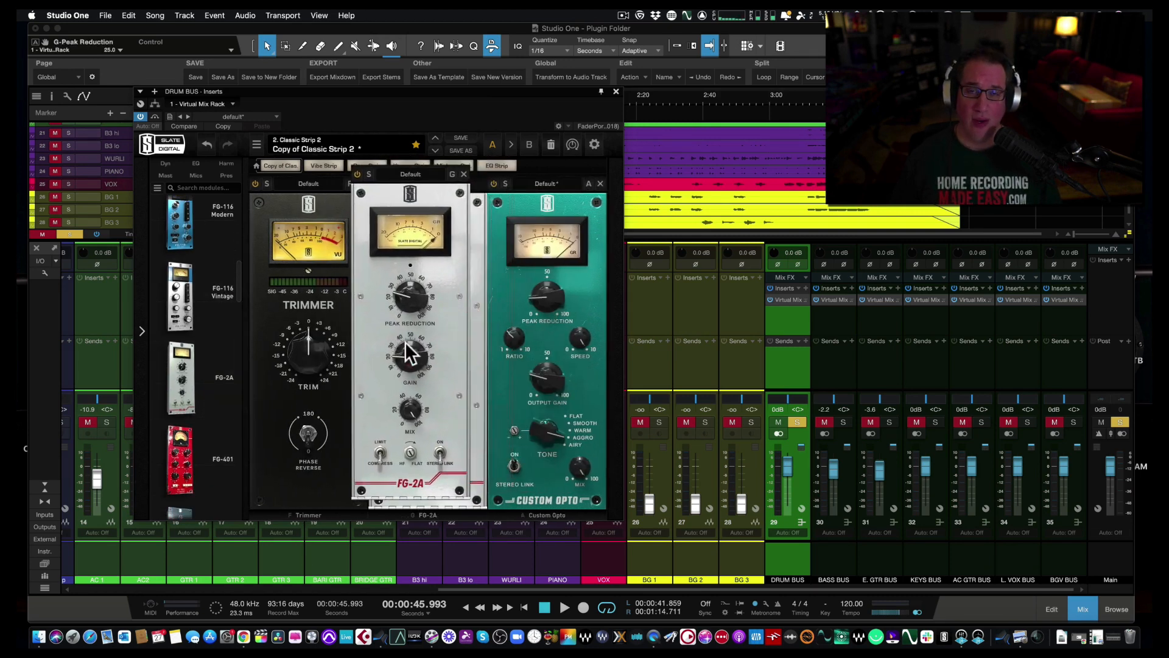
left_click_drag(461, 90, 457, 97)
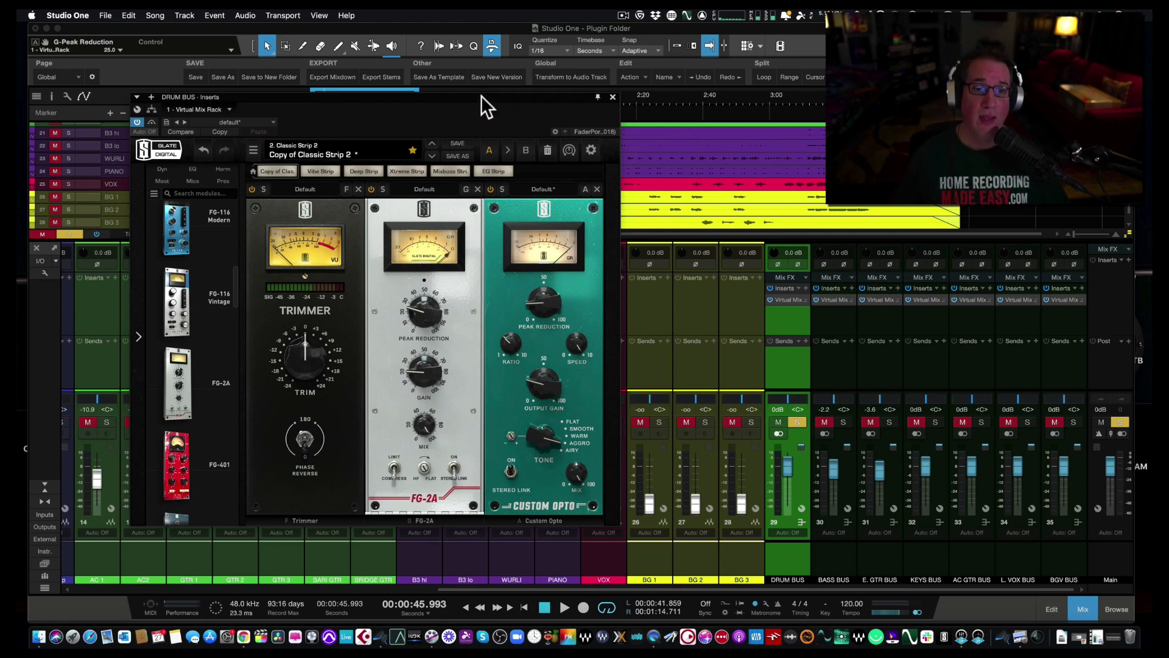
left_click_drag(481, 96, 473, 93)
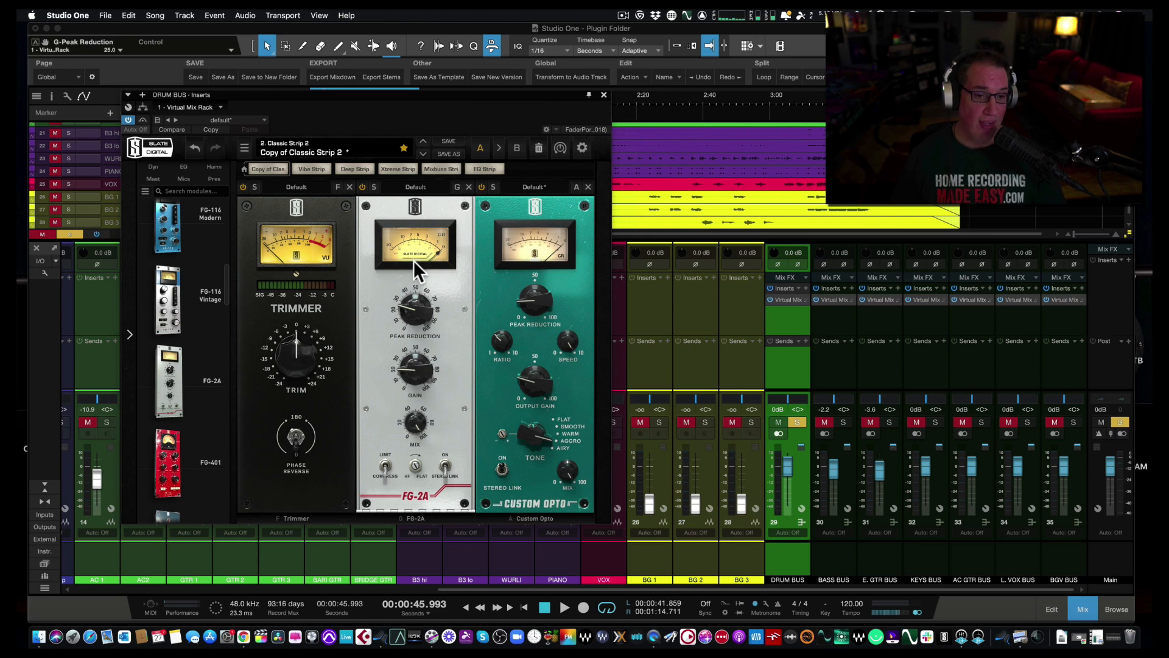
left_click(469, 187)
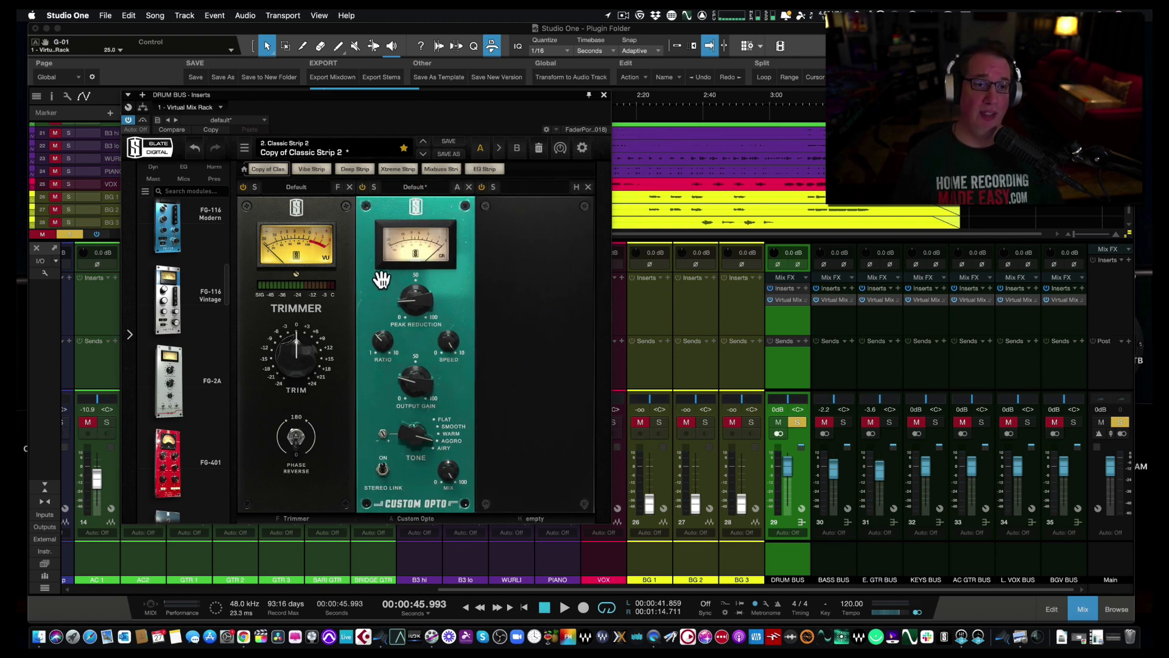
Set the drum bus Custom Opto's Peak Reduction to 20.1, Ratio to 3.86 and Speed to 10.0
left_click_drag(410, 306, 408, 298)
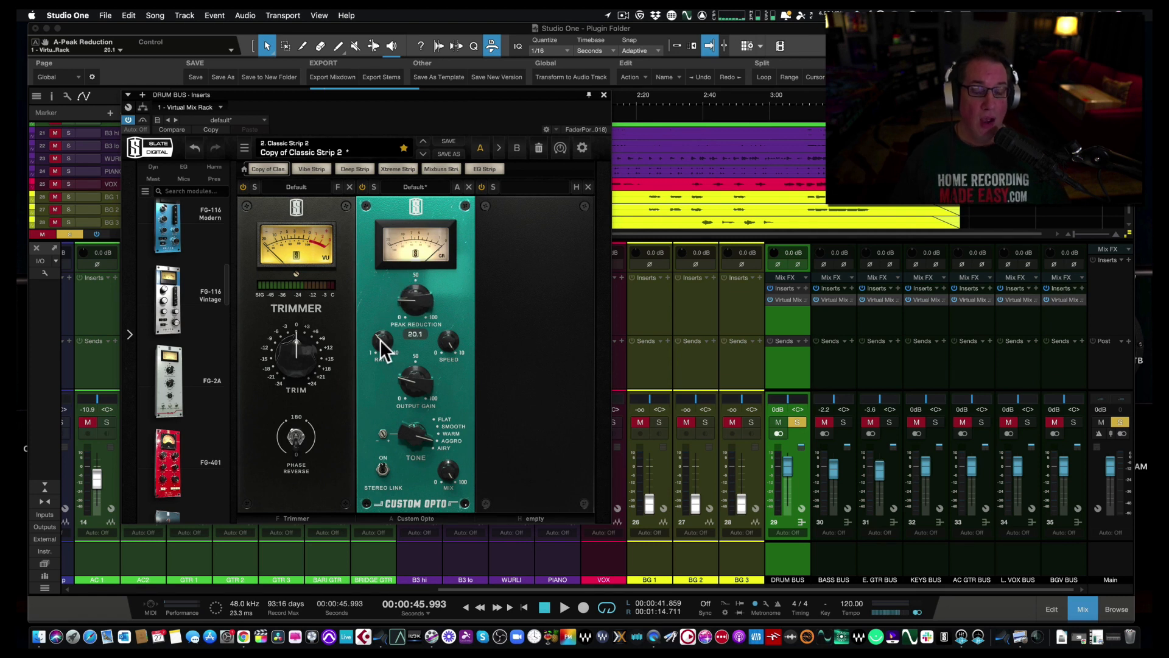
left_click_drag(380, 339, 379, 344)
left_click_drag(371, 385, 385, 341)
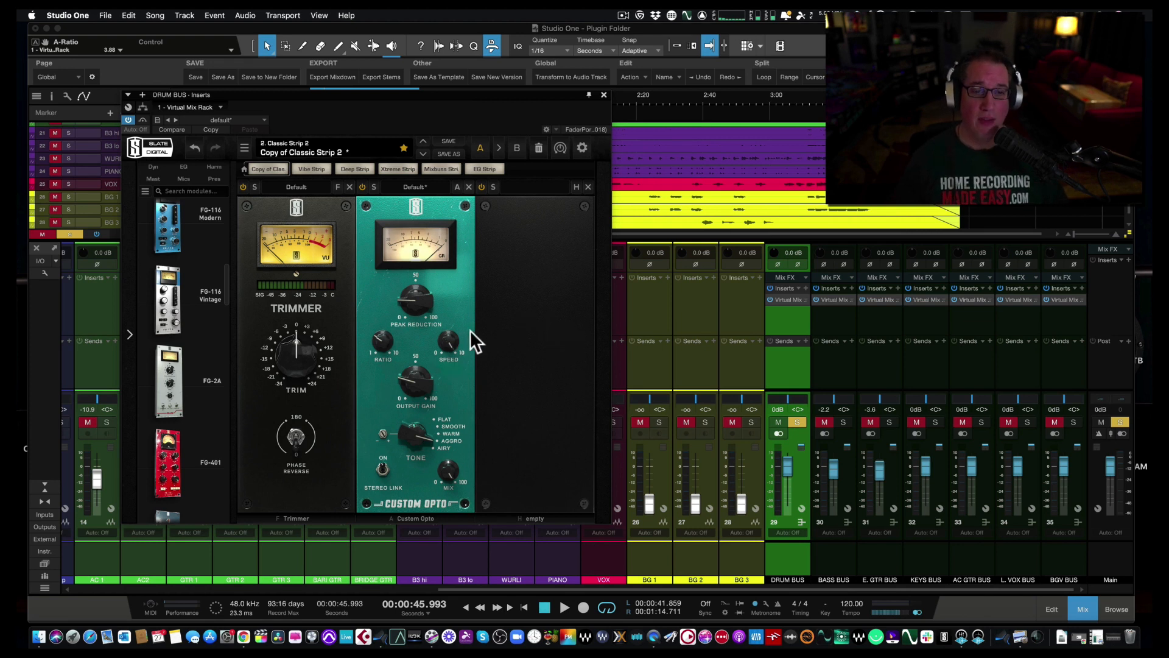
left_click_drag(441, 338, 451, 266)
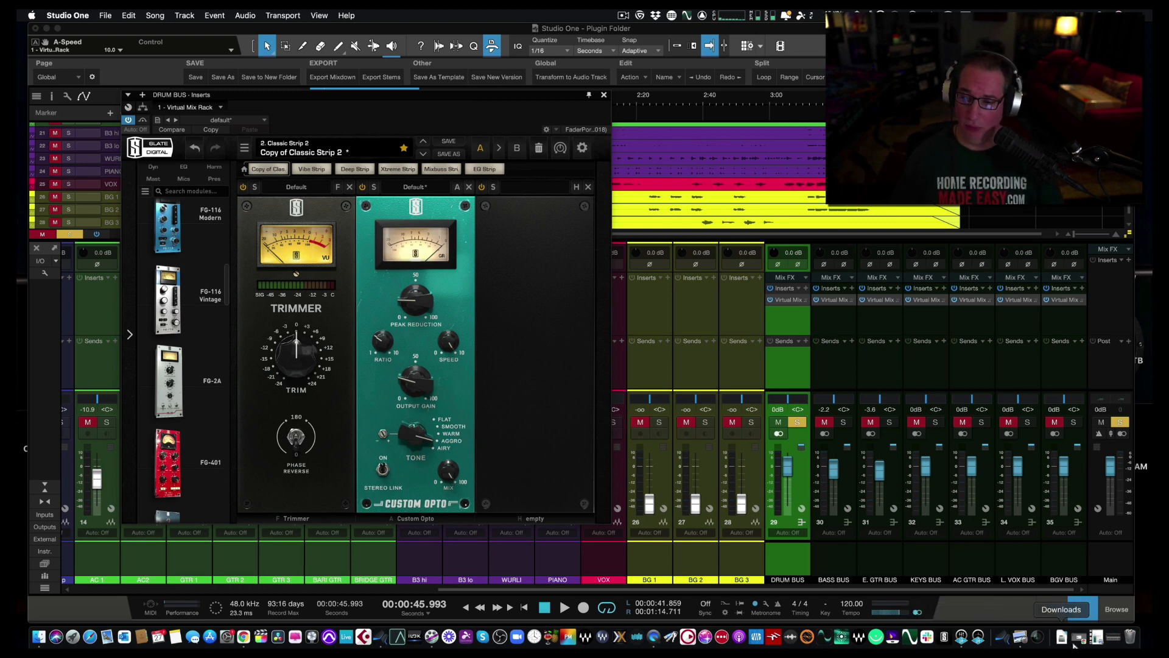
Switch to Preview to read the Custom Opto page of the Virtual Mix Rack user guide, and return to Studio One
left_click(1095, 638)
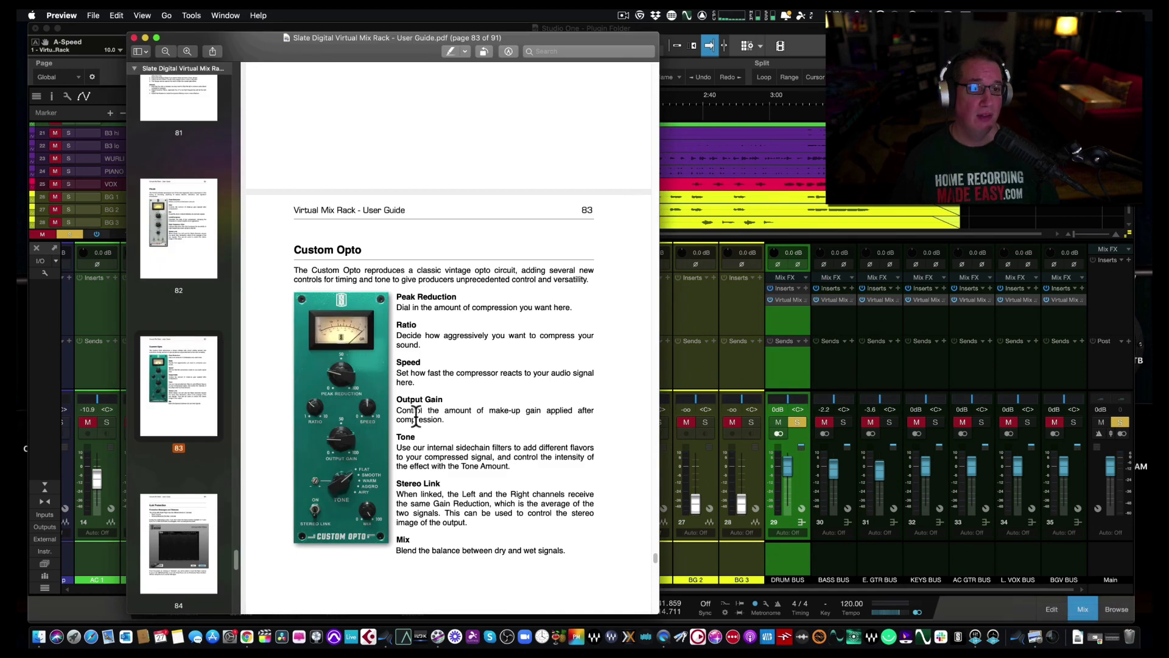
left_click_drag(271, 39, 189, 17)
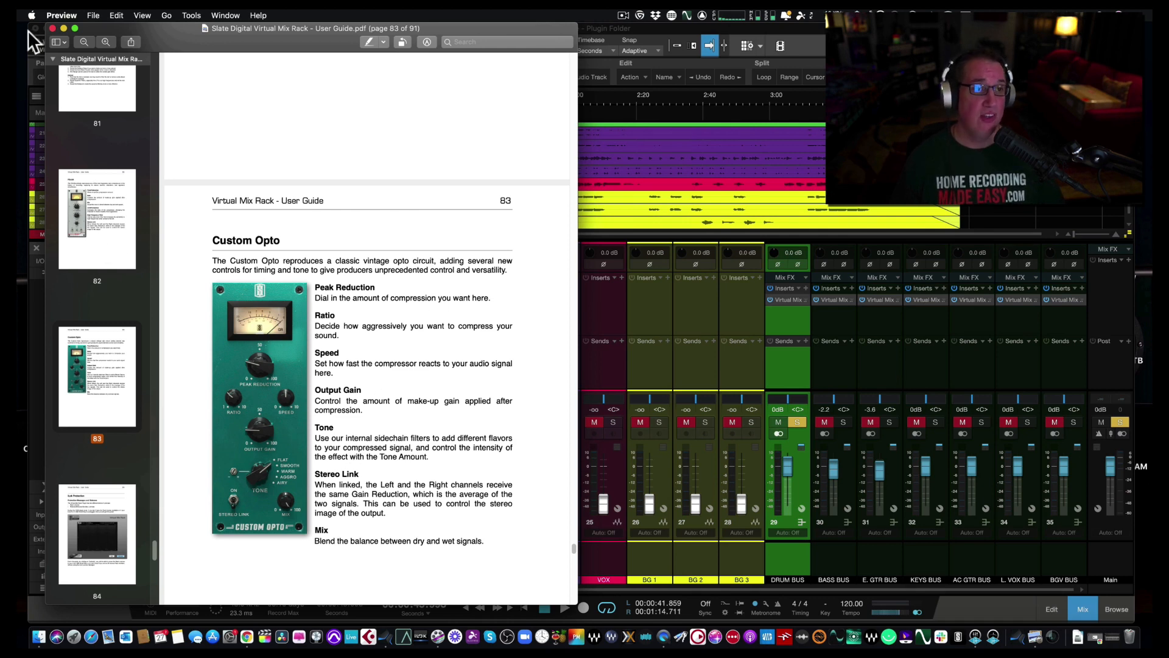
left_click(64, 29)
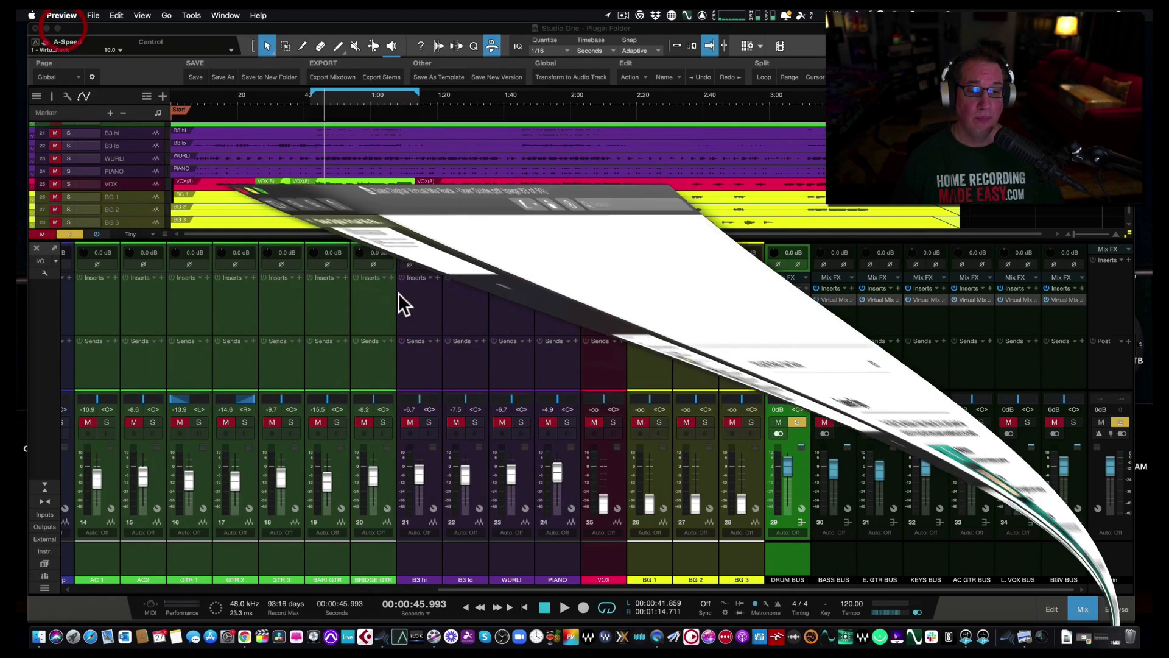
left_click(784, 366)
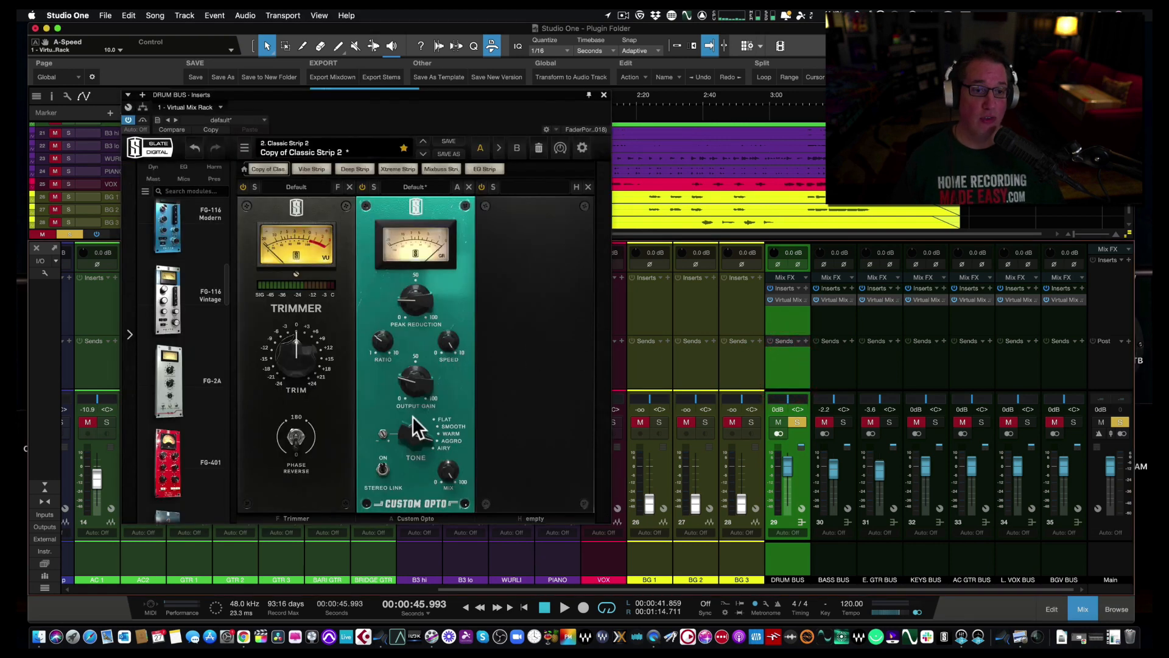
Try the Custom Opto's Tone on Airy and Flat, set Stereo Link to On, and sweep Mix down to 0% and back up
left_click_drag(414, 429, 407, 487)
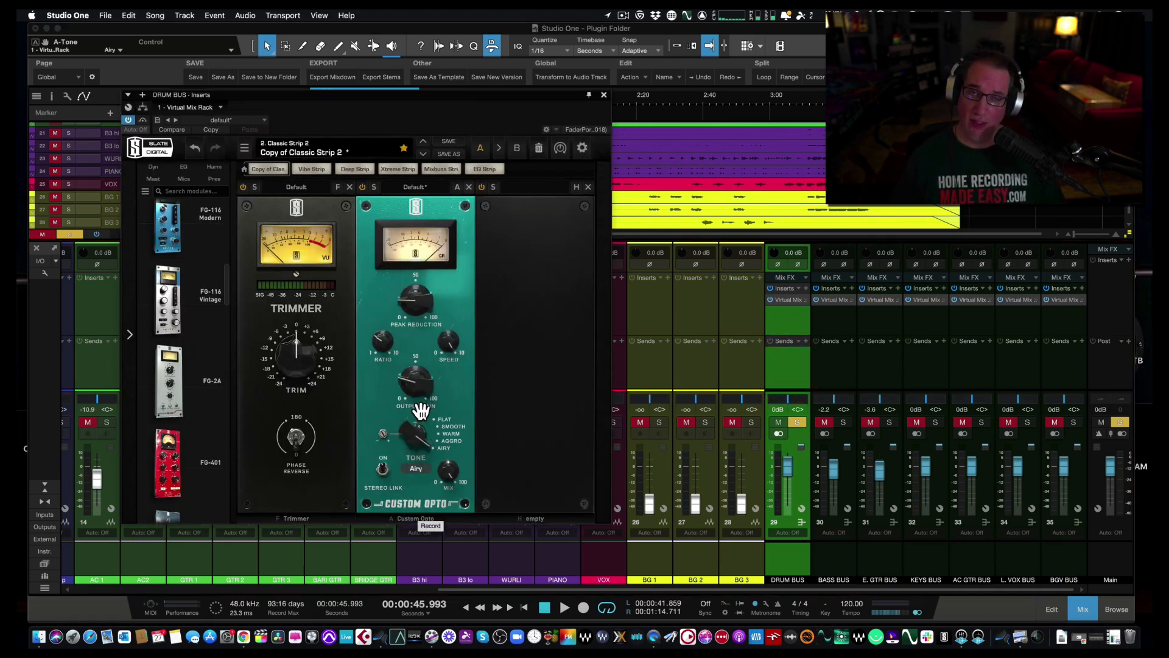
left_click_drag(420, 411, 383, 525)
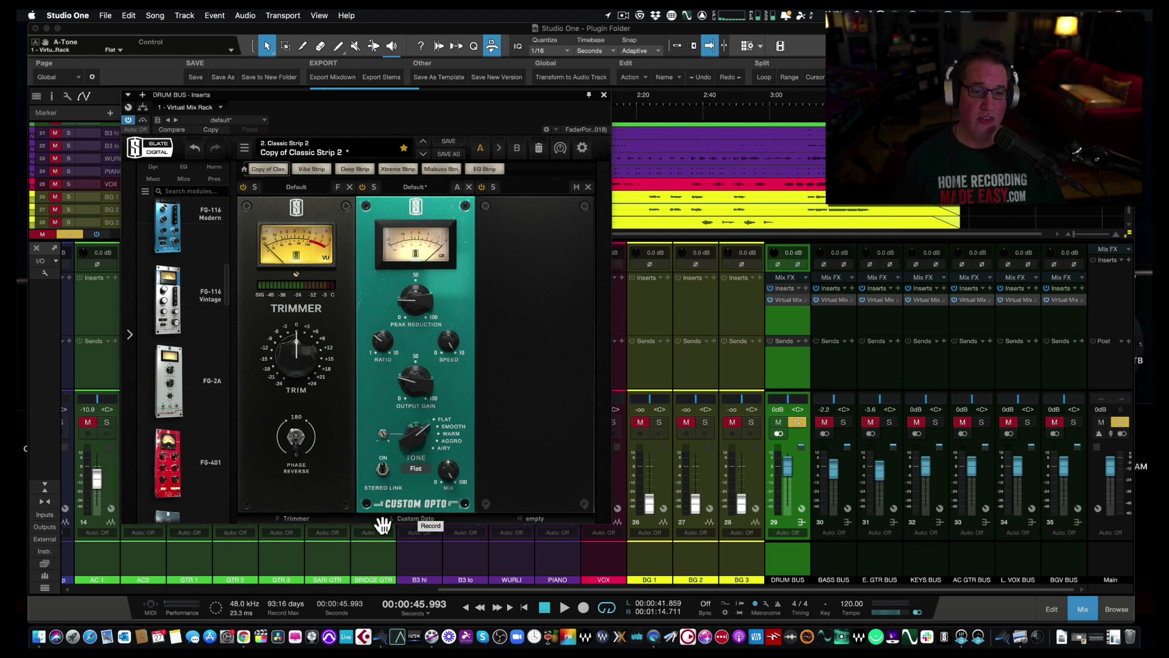
left_click(382, 467)
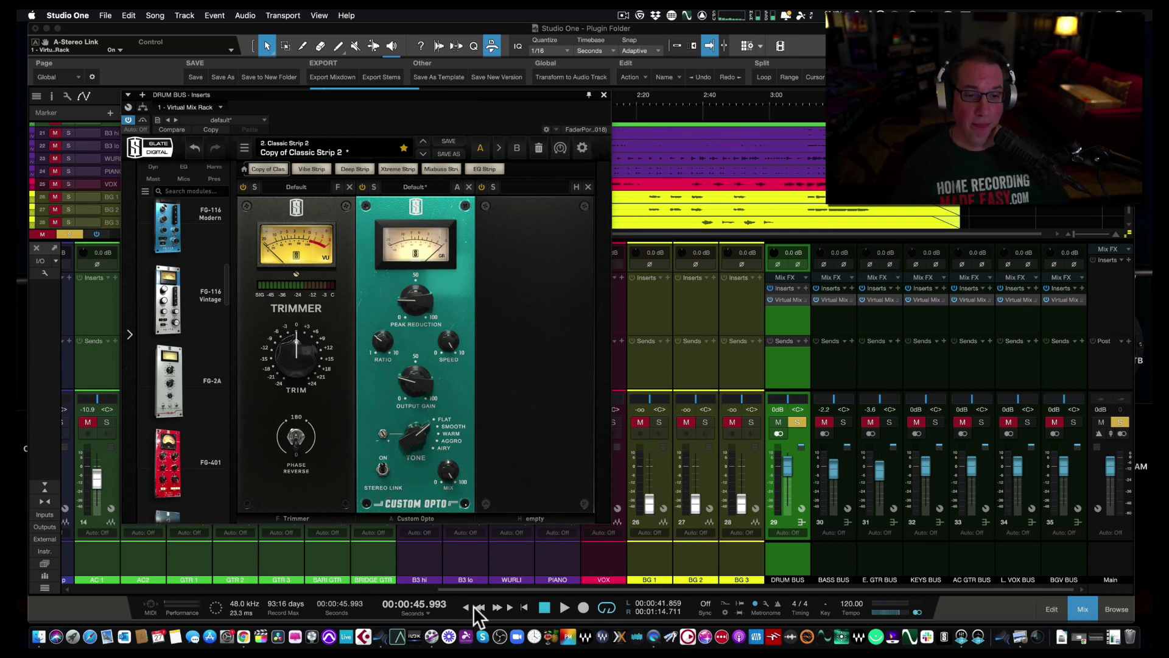
left_click_drag(447, 470, 431, 621)
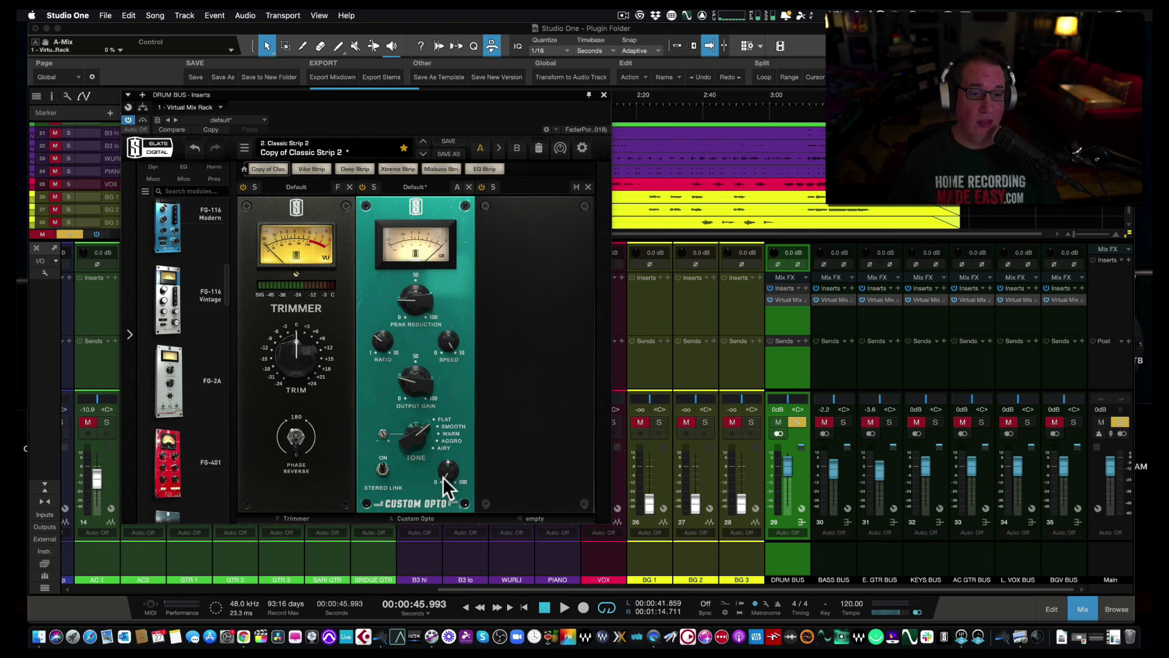
left_click_drag(443, 477, 534, 218)
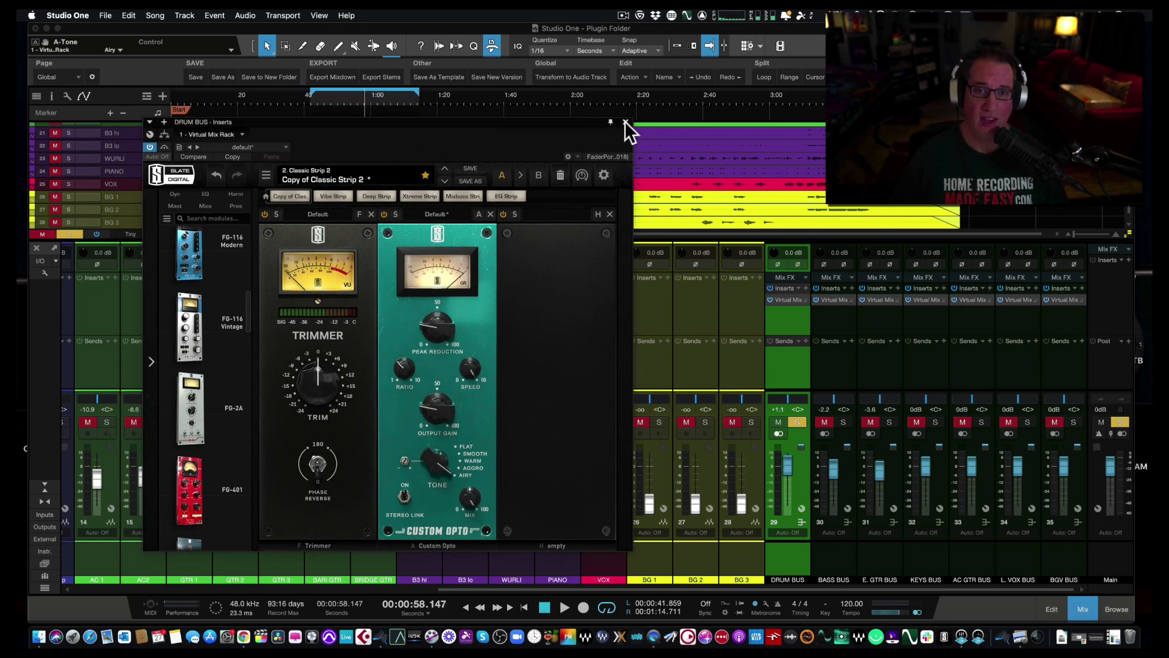
Solo the Bass Bus instead of the Drum Bus and open the Bass Bus's Virtual Mix Rack during playback
left_click(624, 120)
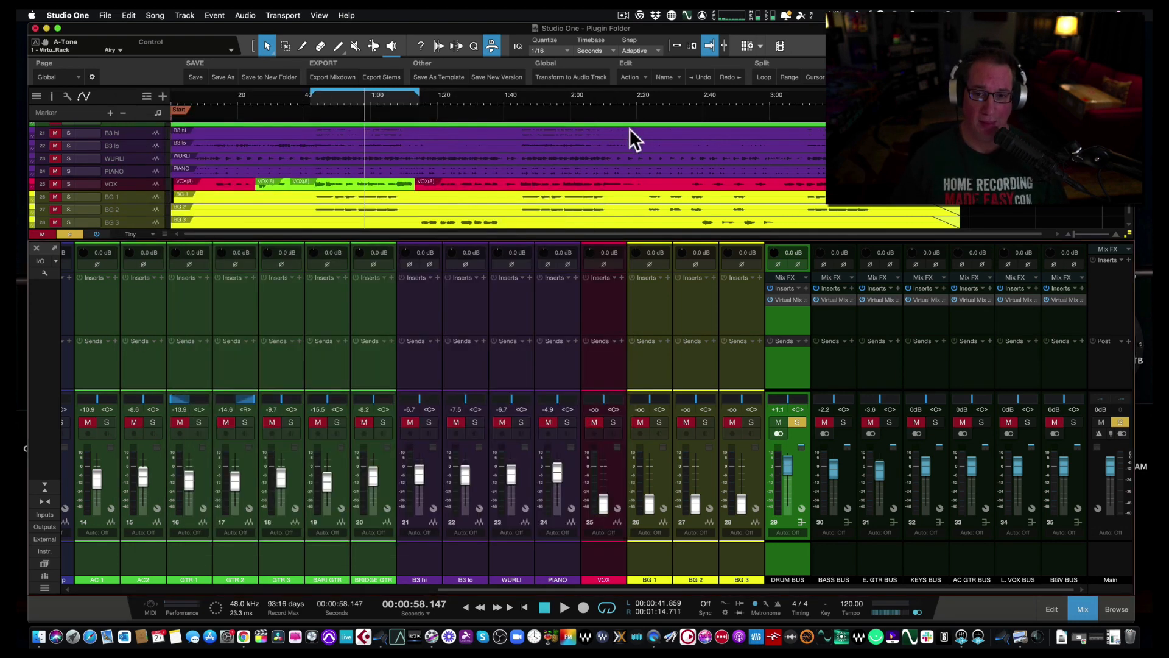
left_click(843, 424)
left_click(796, 423)
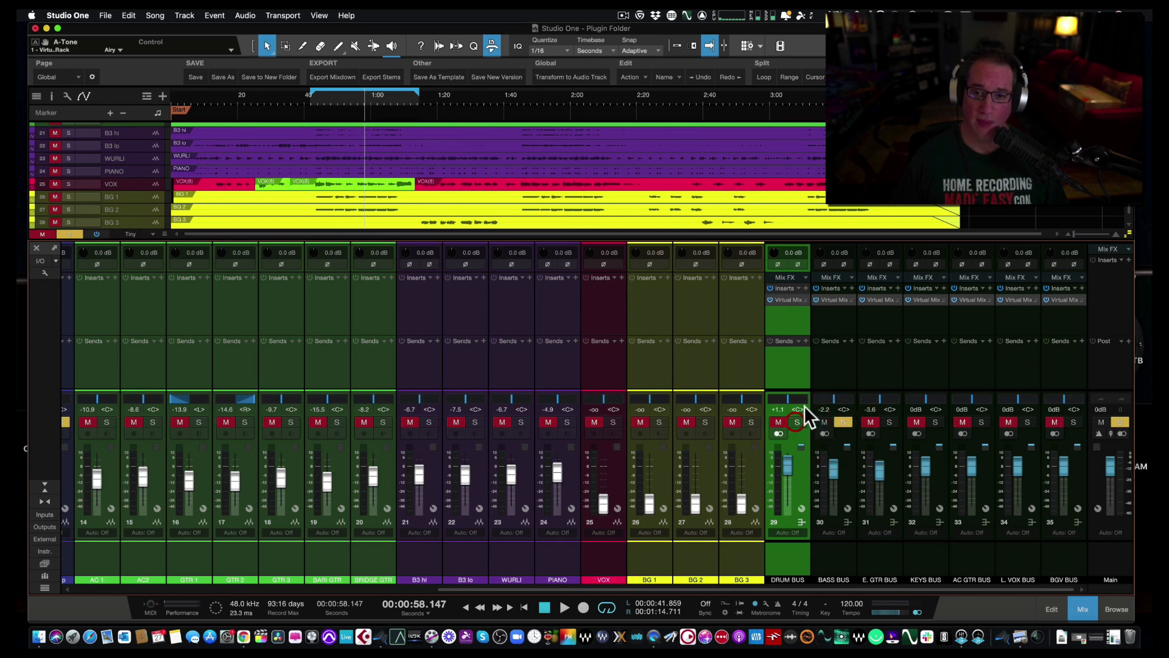
left_click(834, 312)
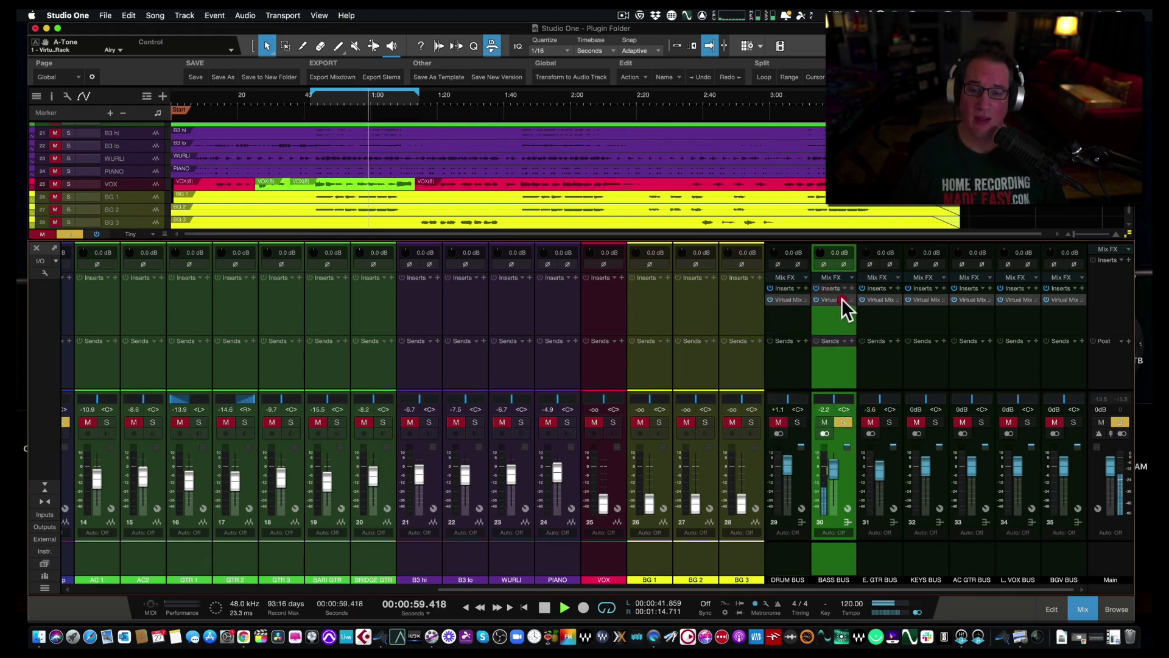
left_click(841, 300)
left_click_drag(422, 81, 394, 127)
Raise the bass bus Custom Opto's Peak Reduction slightly and compare Speed at 0.00 and 10.0, leaving it at 10.0
mouse_move(433, 324)
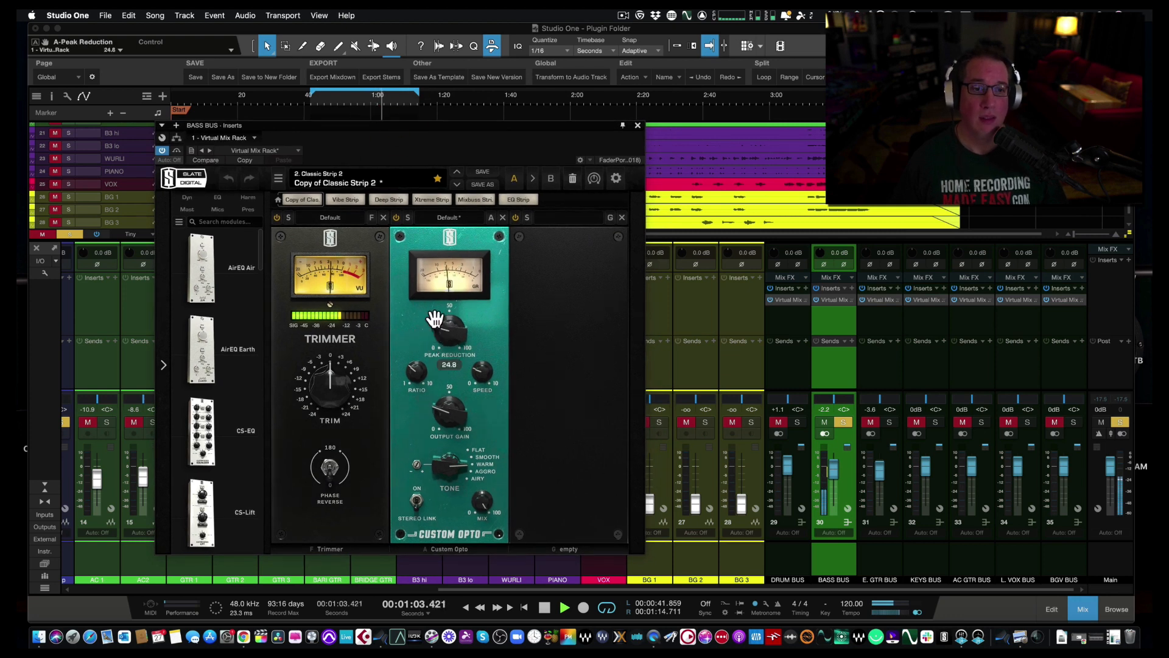
left_click_drag(433, 324, 436, 314)
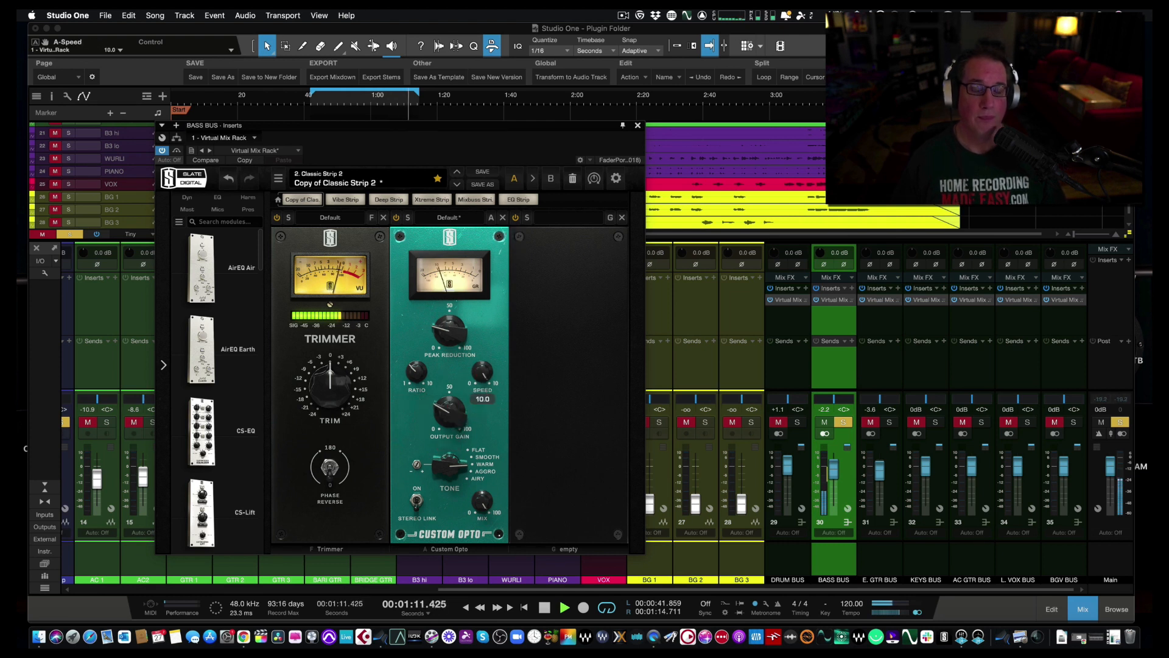
left_click_drag(481, 375, 449, 544)
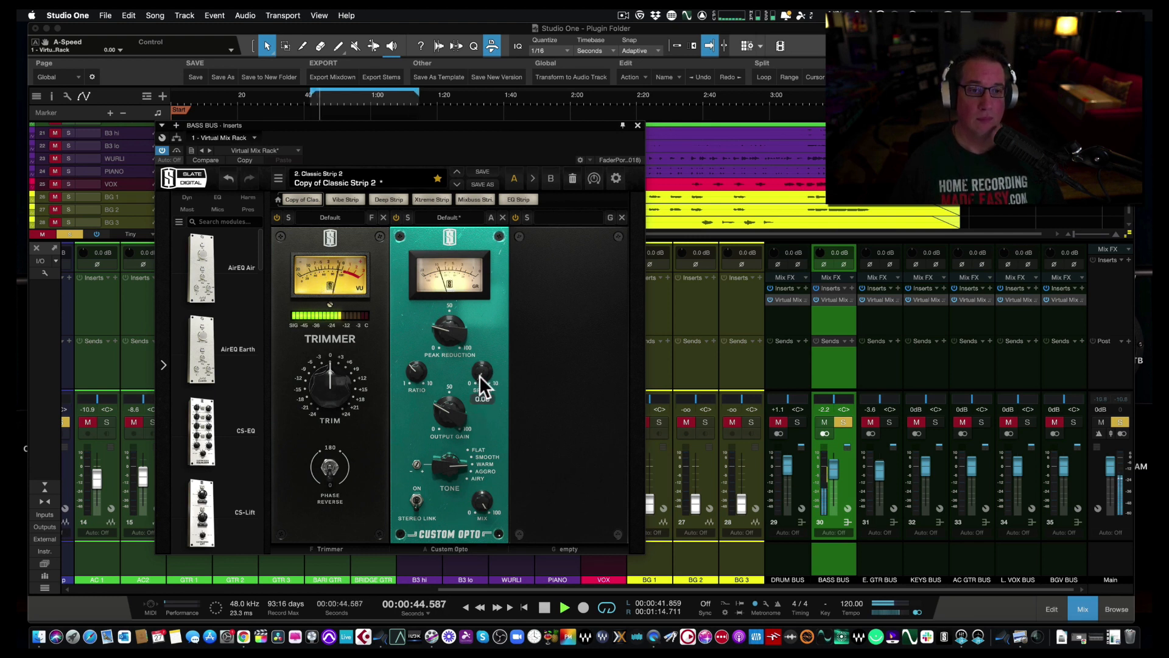
left_click_drag(480, 375, 514, 173)
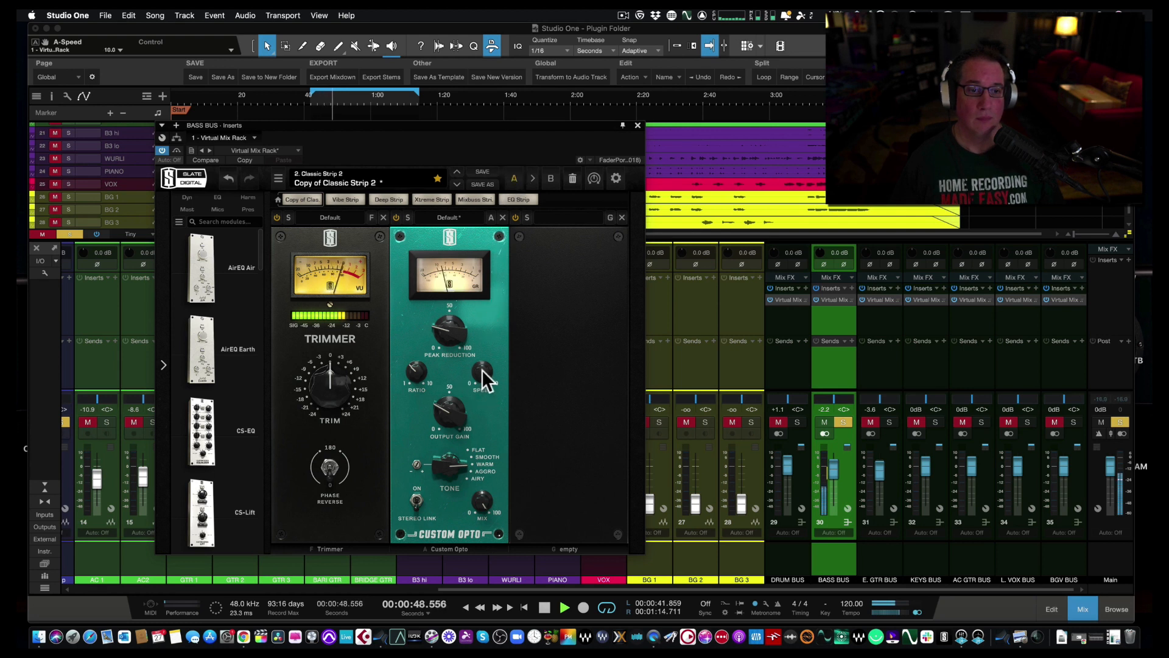
mouse_move(480, 369)
left_mouse_down()
mouse_move(444, 517)
mouse_move(487, 324)
mouse_move(448, 535)
mouse_move(510, 341)
left_mouse_up()
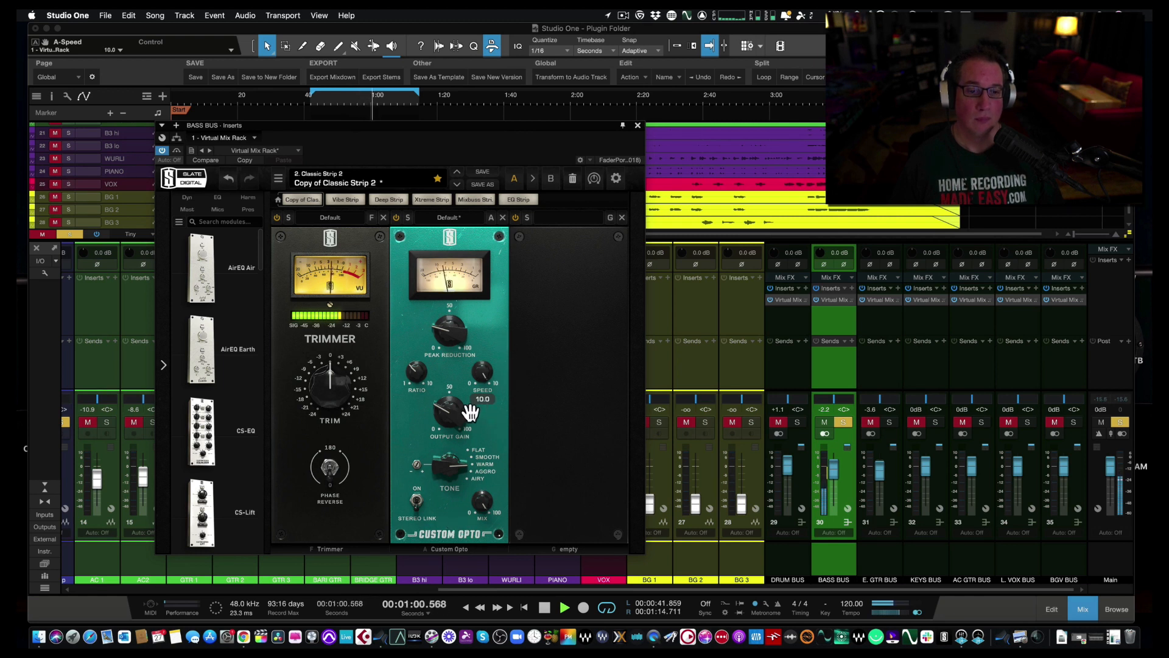
Audition the bass bus Custom Opto's Tone on Flat and on Smooth
left_click_drag(445, 469, 434, 519)
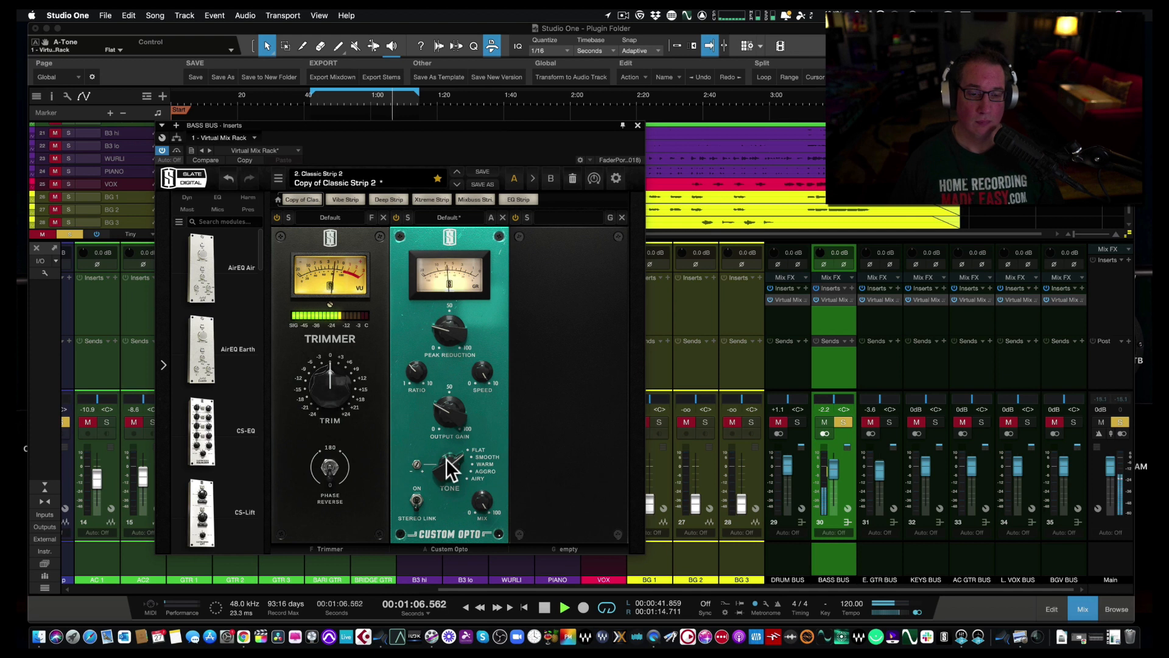
mouse_move(446, 459)
left_click_drag(447, 454, 445, 436)
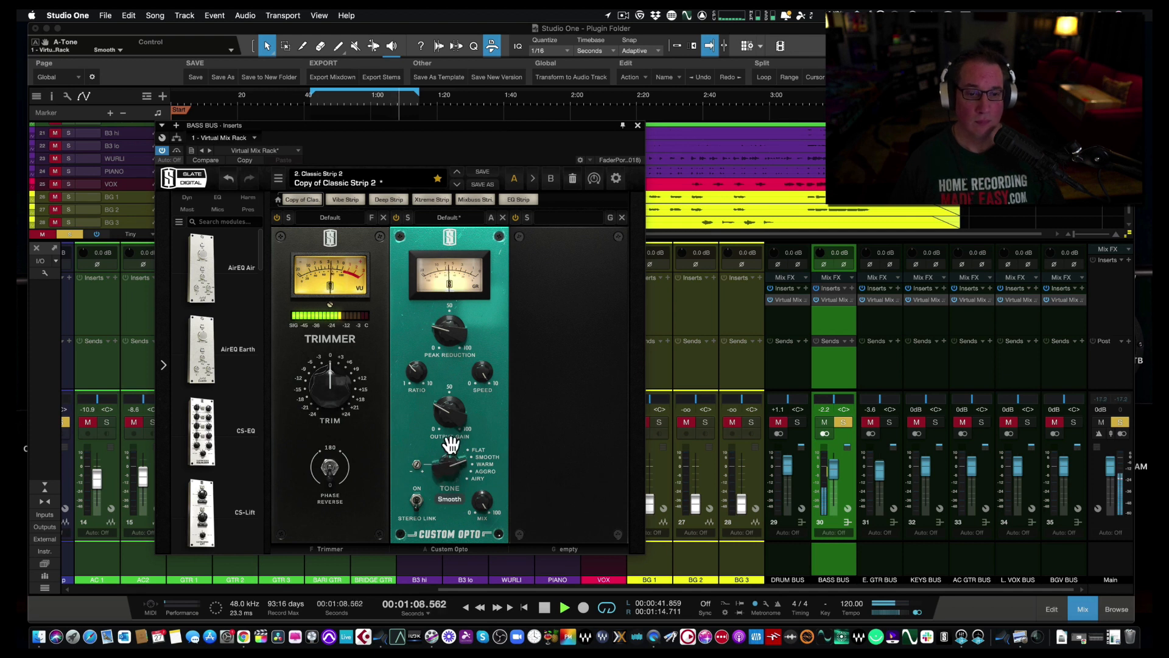
Compare the bass with the Custom Opto bypassed and active, and set its Ratio to 5.01
left_click(395, 218)
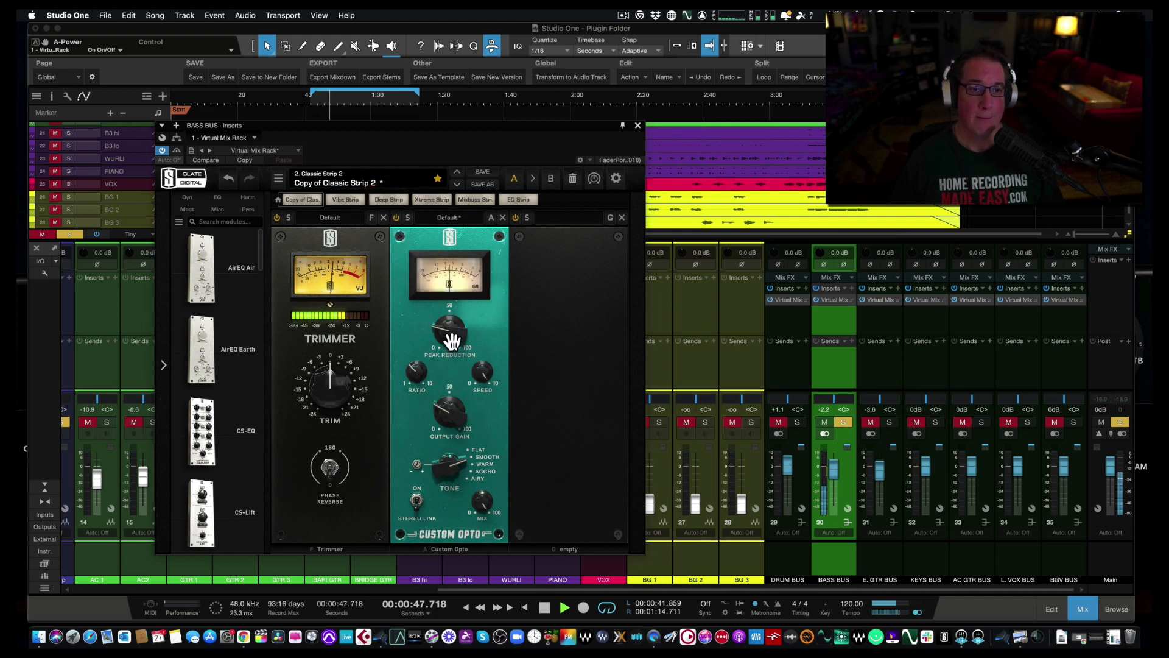
mouse_move(414, 368)
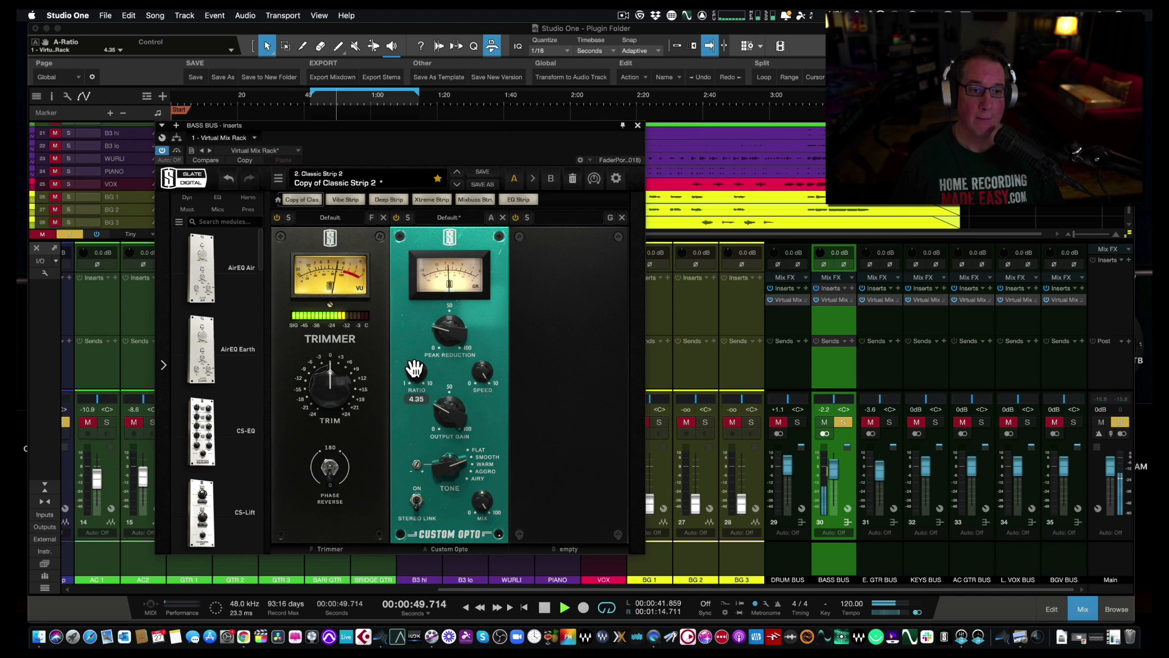
left_click_drag(415, 368, 412, 363)
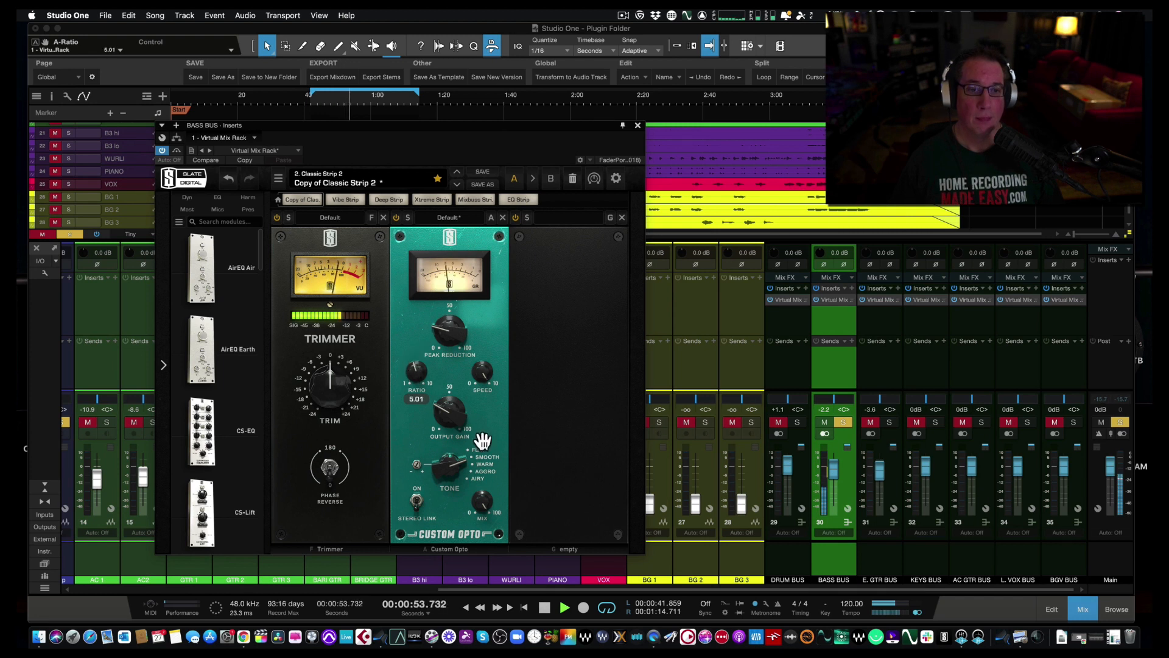
Audition the Custom Opto's Aggro and Airy tones on the playing bass, and set the Tone to Flat
left_click(479, 469)
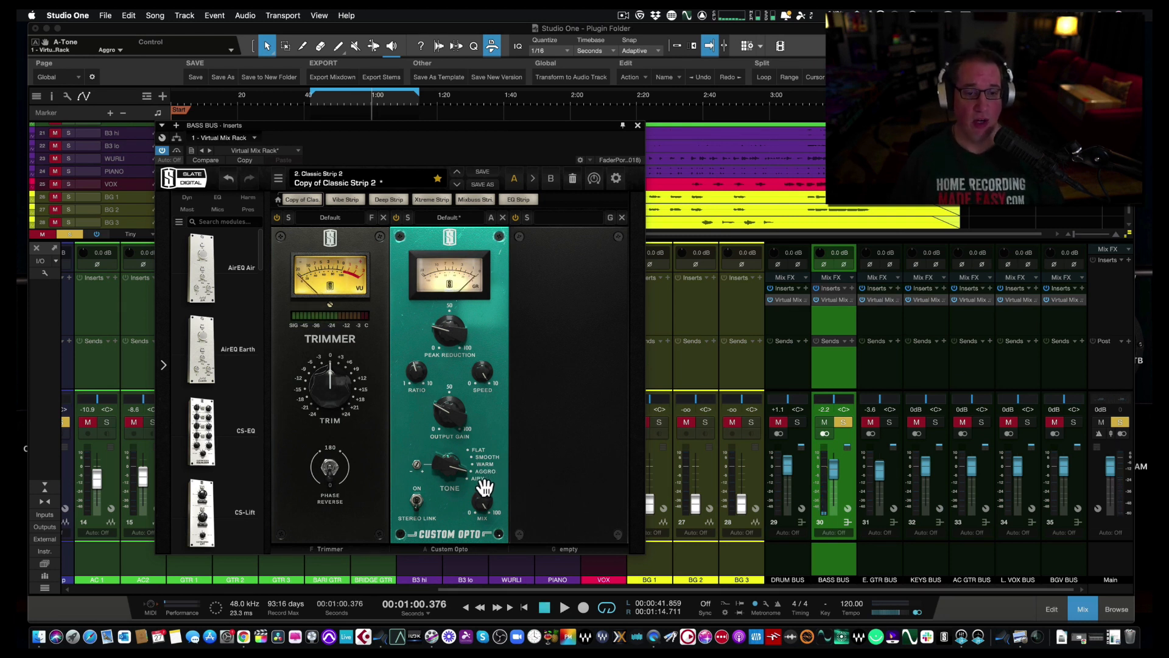
key("space")
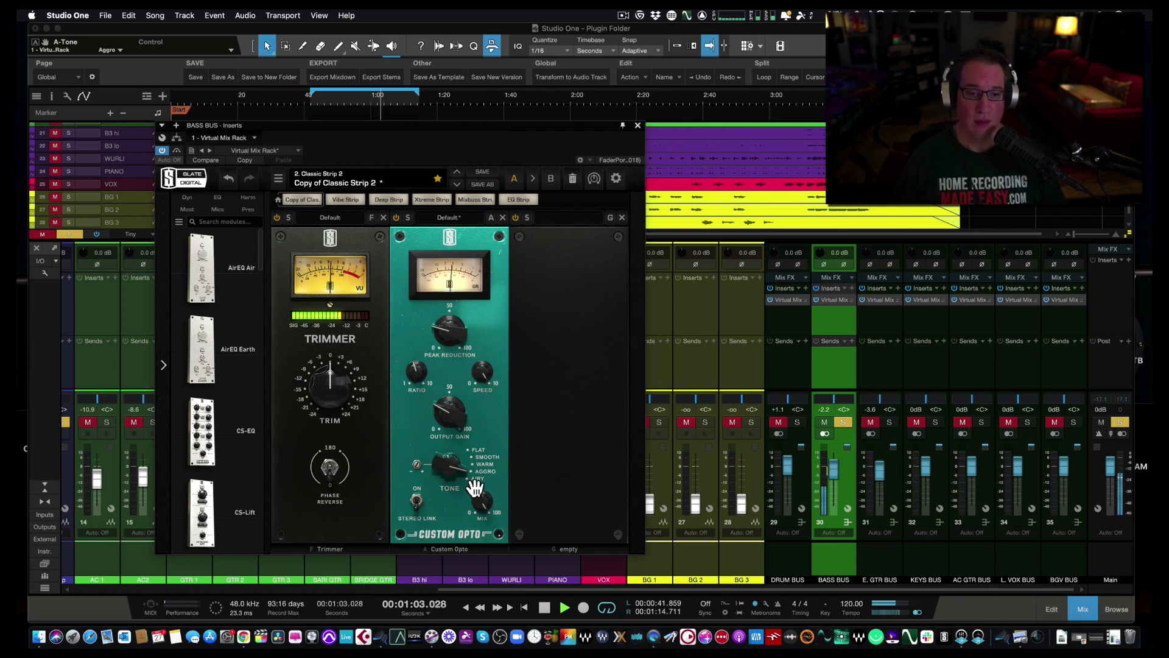
left_click_drag(476, 484, 480, 374)
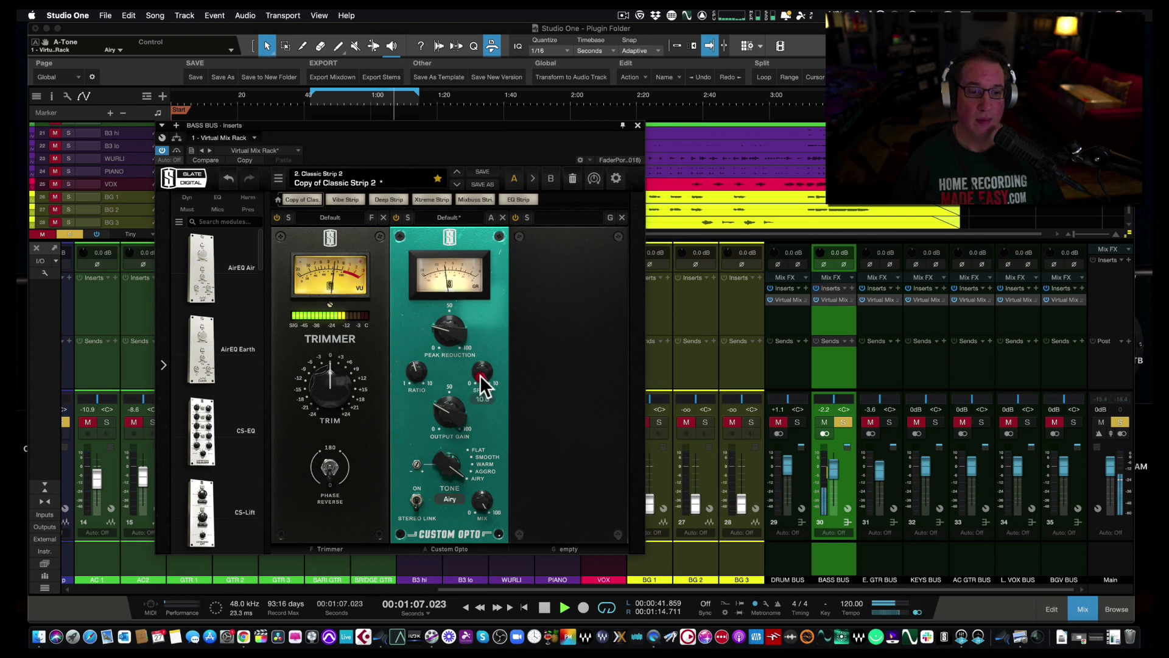
left_click_drag(445, 476, 429, 562)
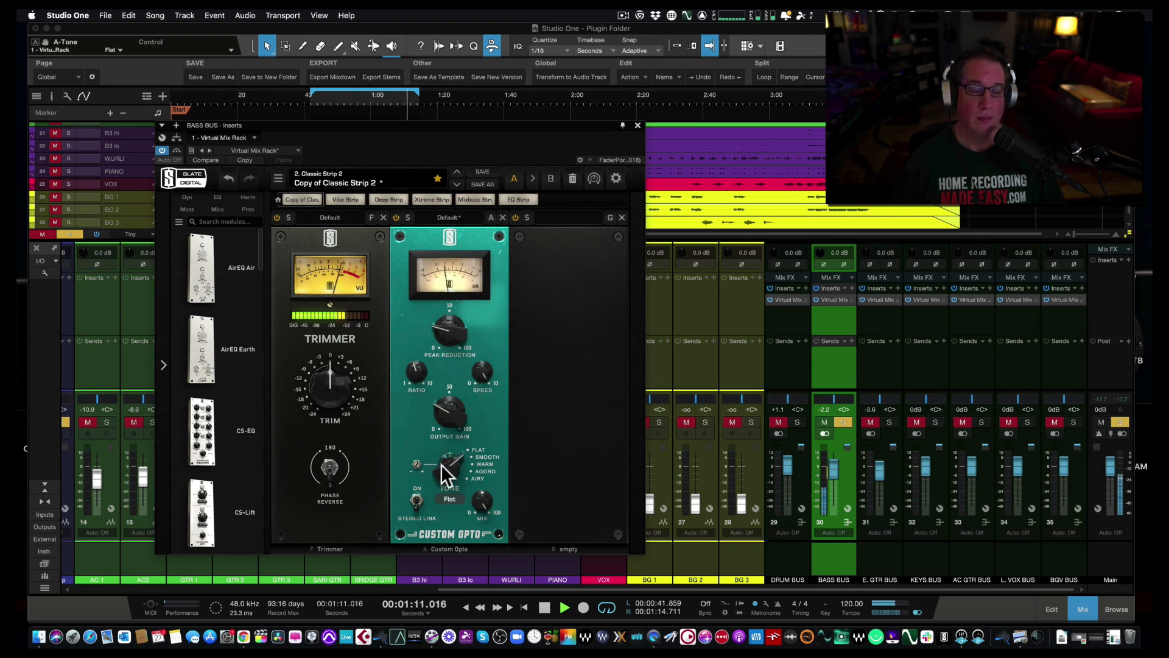
Set the bass bus Custom Opto's Tone to Smooth and compare its Speed at 0.00 and 10.0, leaving it at 10.0
left_click_drag(448, 472, 449, 439)
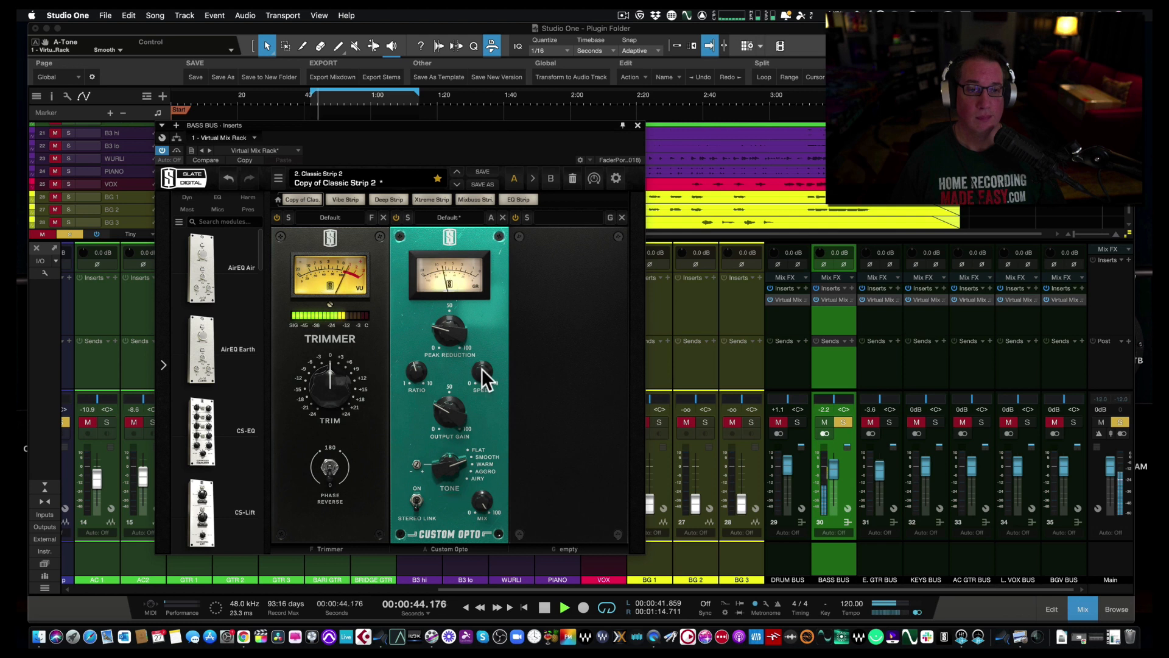
left_click_drag(481, 368, 435, 551)
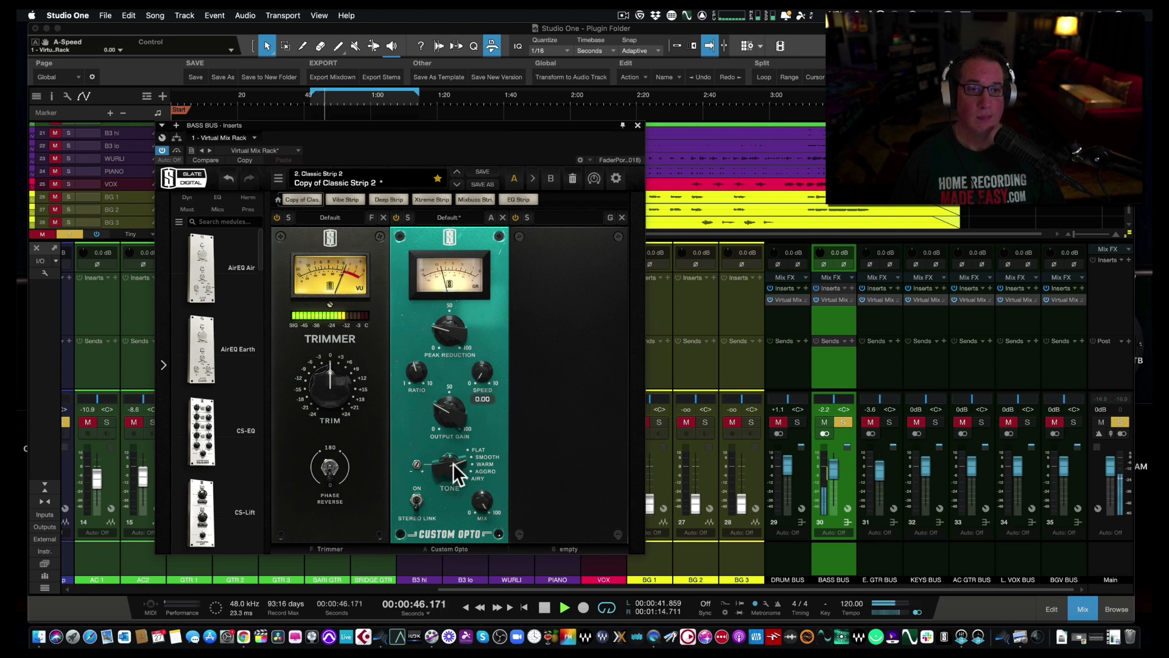
left_click_drag(480, 368, 521, 205)
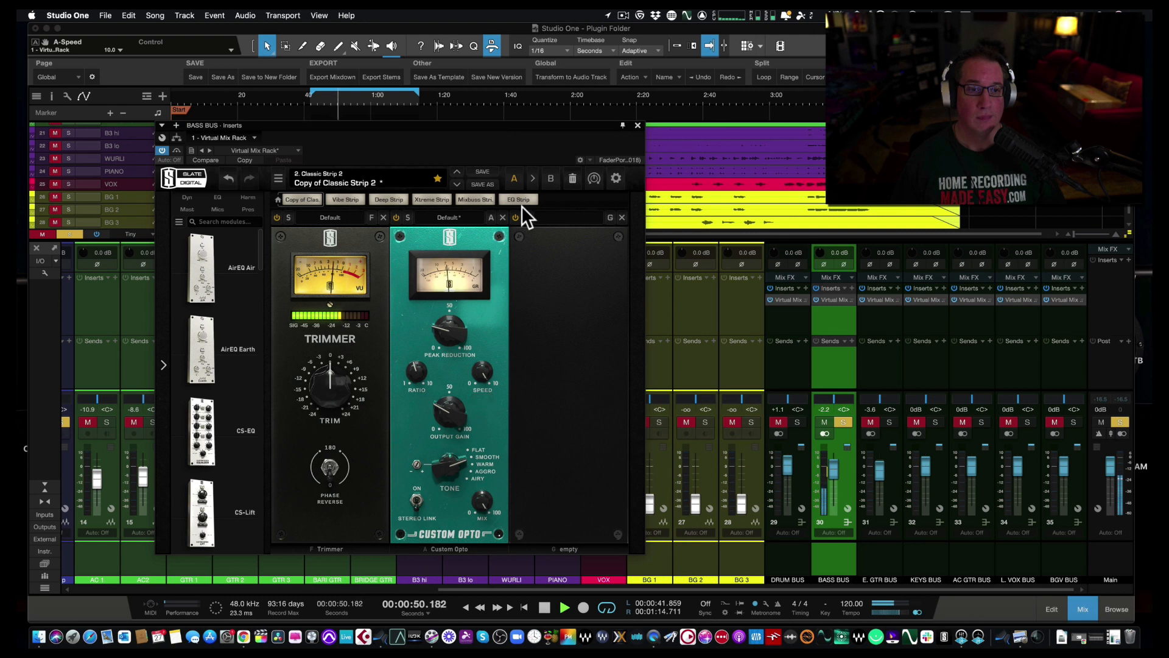
left_click(480, 366)
left_click_drag(480, 366, 420, 593)
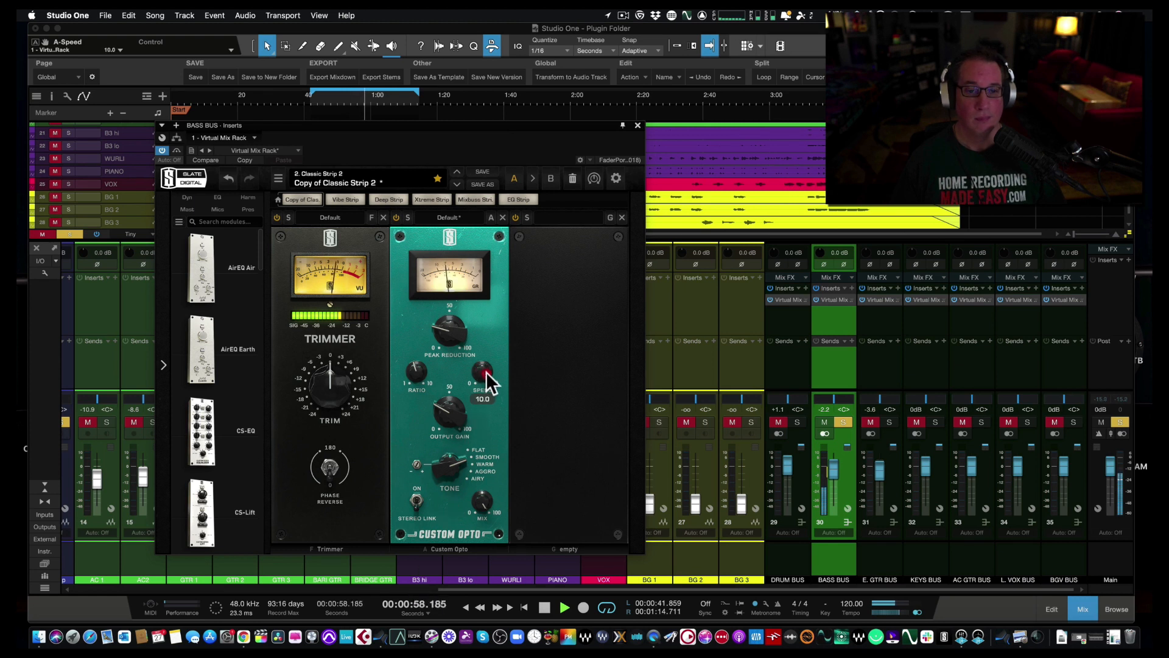
left_click_drag(485, 371, 399, 386)
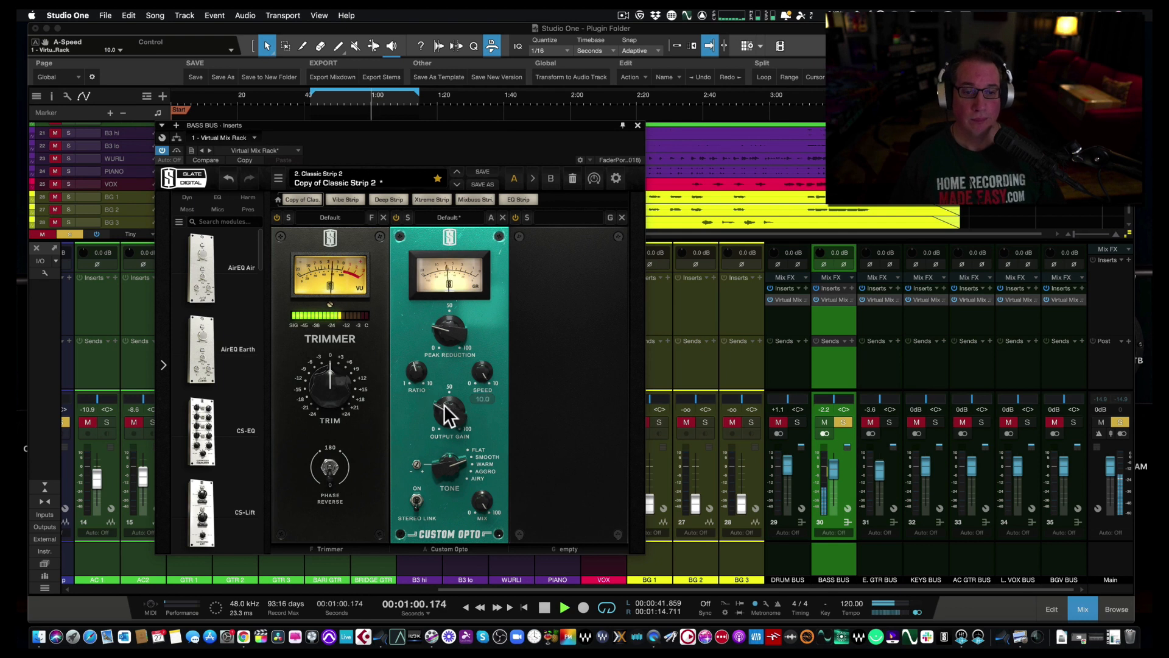
Audition the bass bus Custom Opto's Tone Amount at 123% and 200%, comparing the sound with the module bypassed and active
left_click(393, 215)
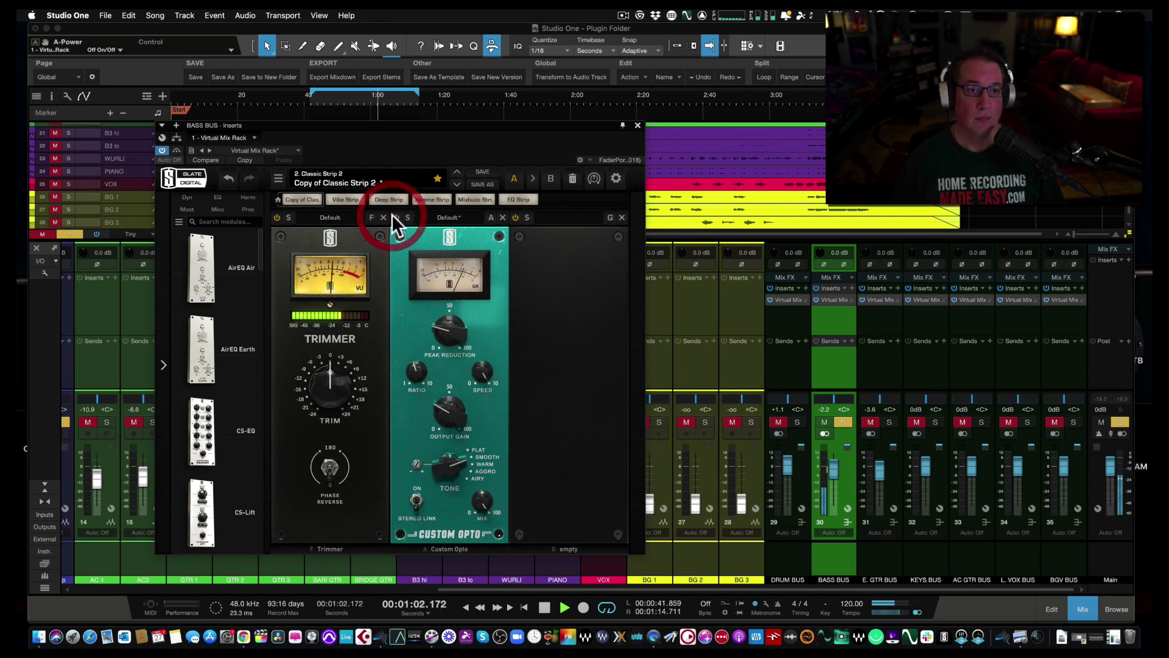
left_click(393, 216)
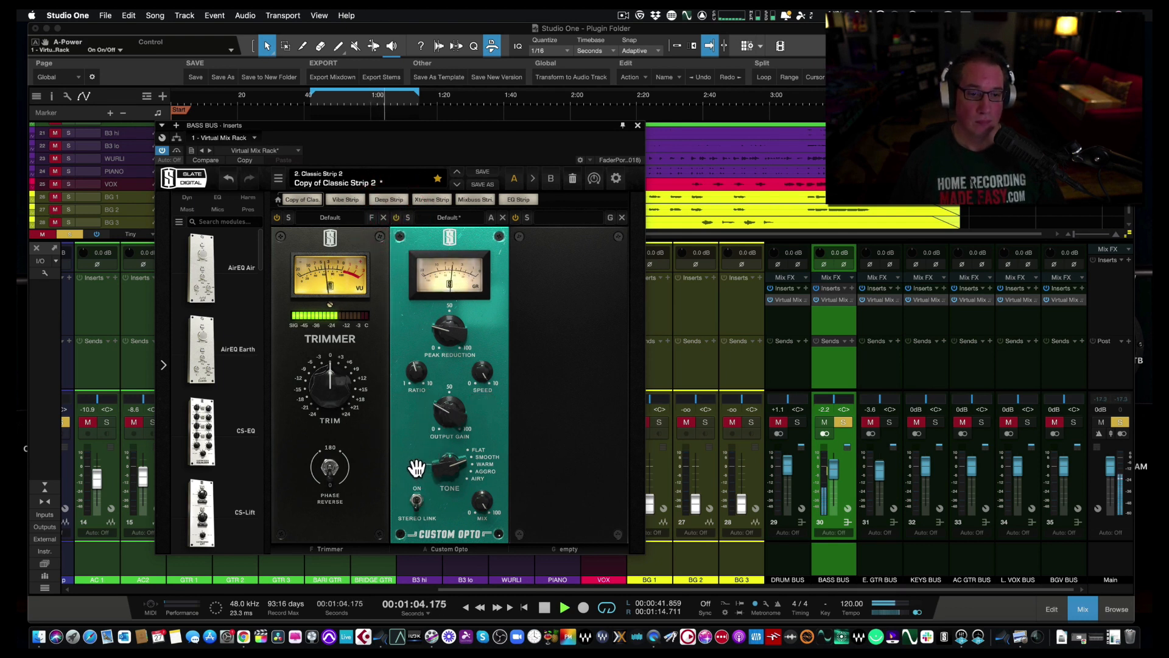
left_click_drag(416, 465, 422, 433)
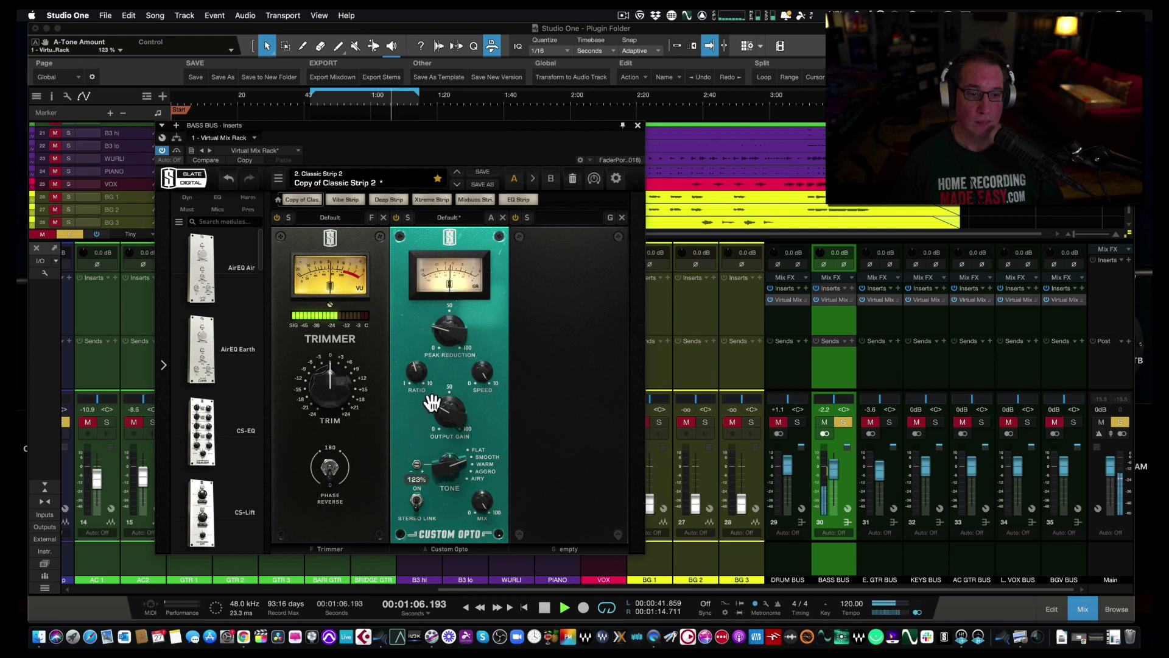
left_click(393, 218)
left_click(393, 218)
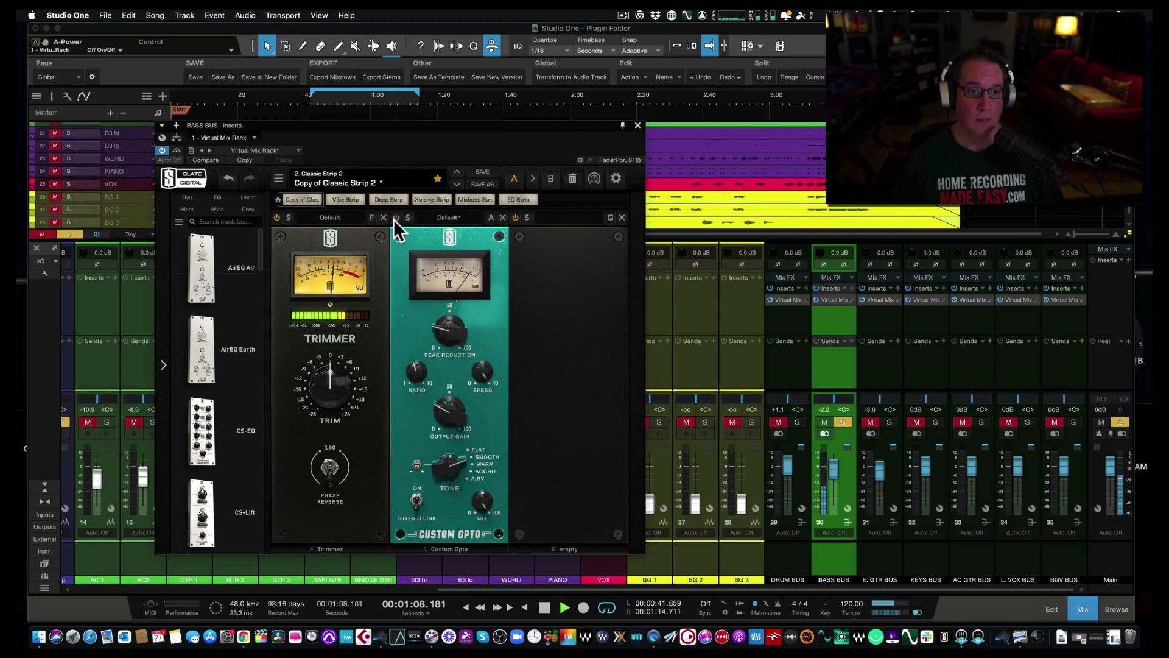
left_click_drag(417, 467, 430, 342)
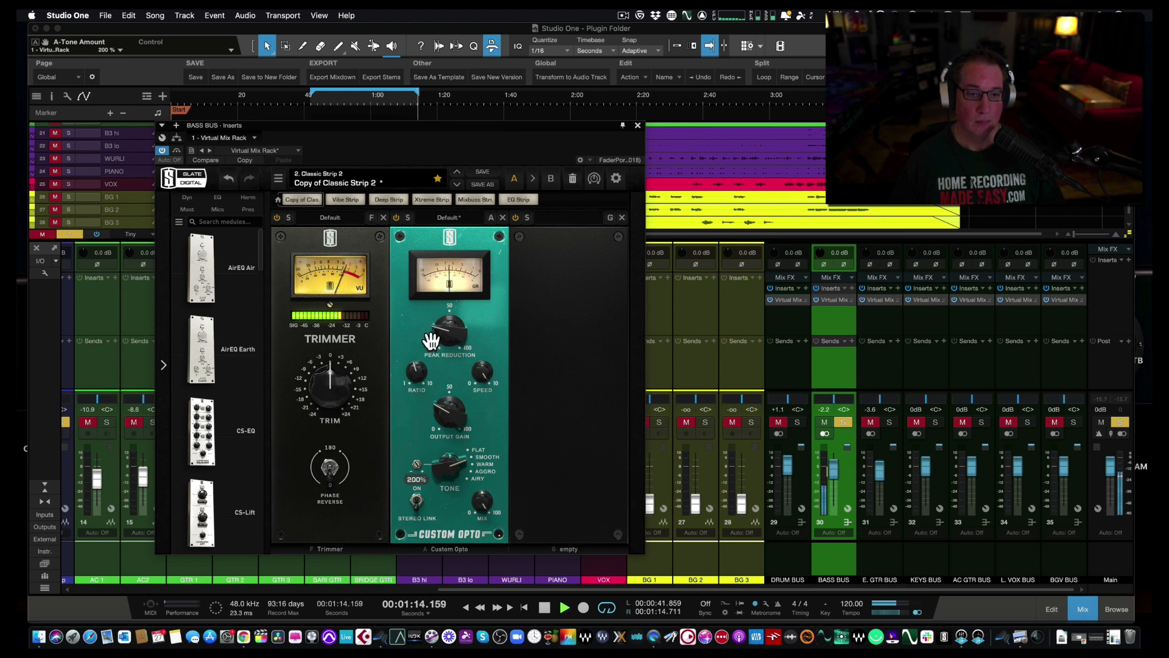
key("space")
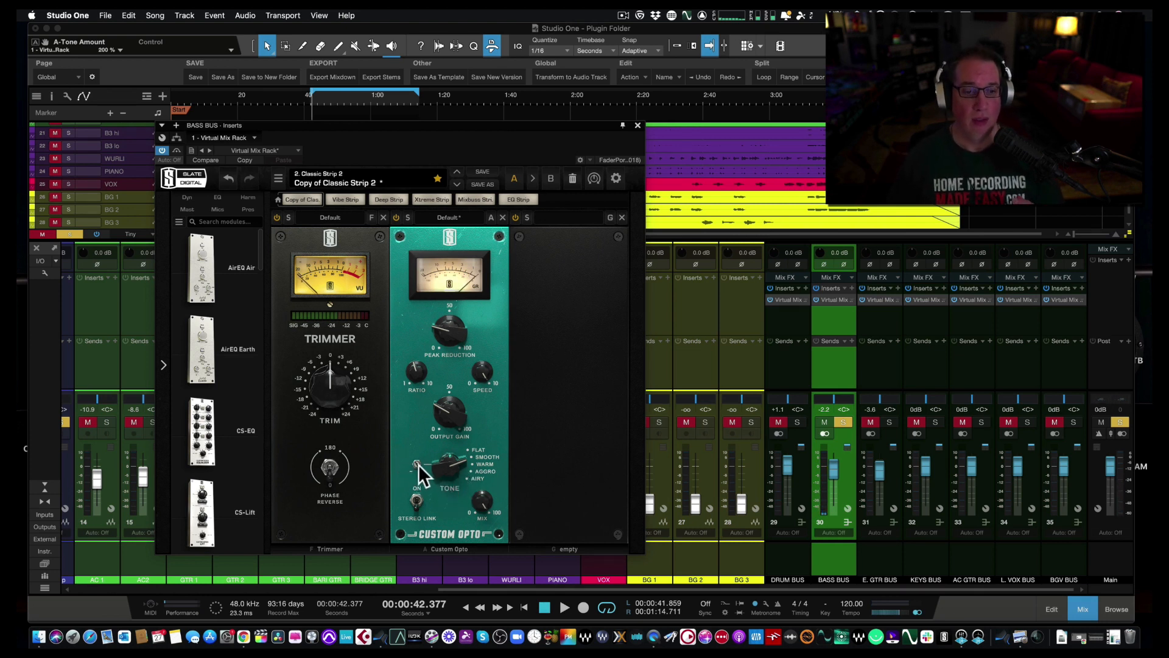
key("space")
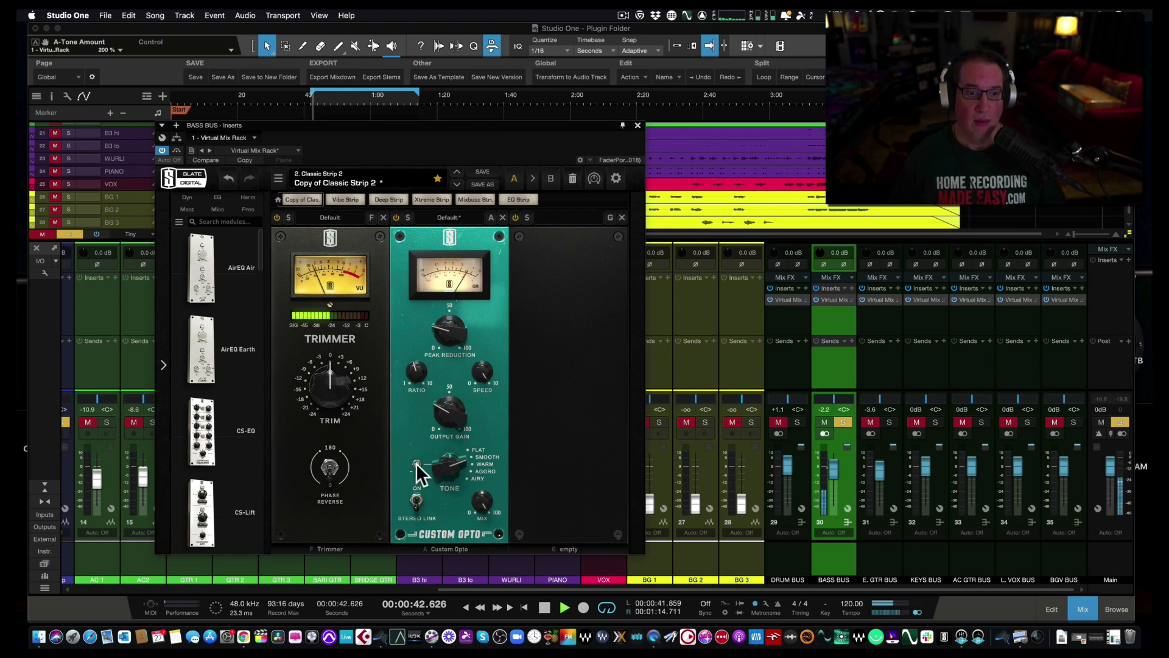
Set the bass bus Custom Opto's Tone to Aggro, Peak Reduction to about 20, Output Gain to 27.0 and Tone Amount to 100%
left_click(476, 470)
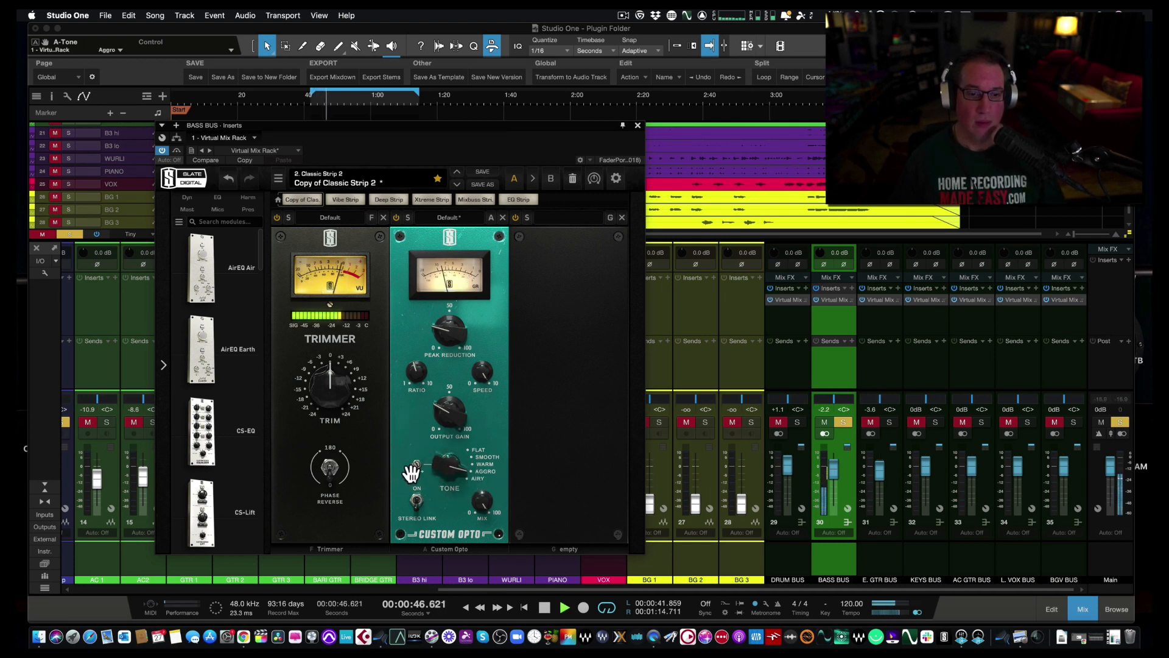
left_click_drag(441, 334, 441, 340)
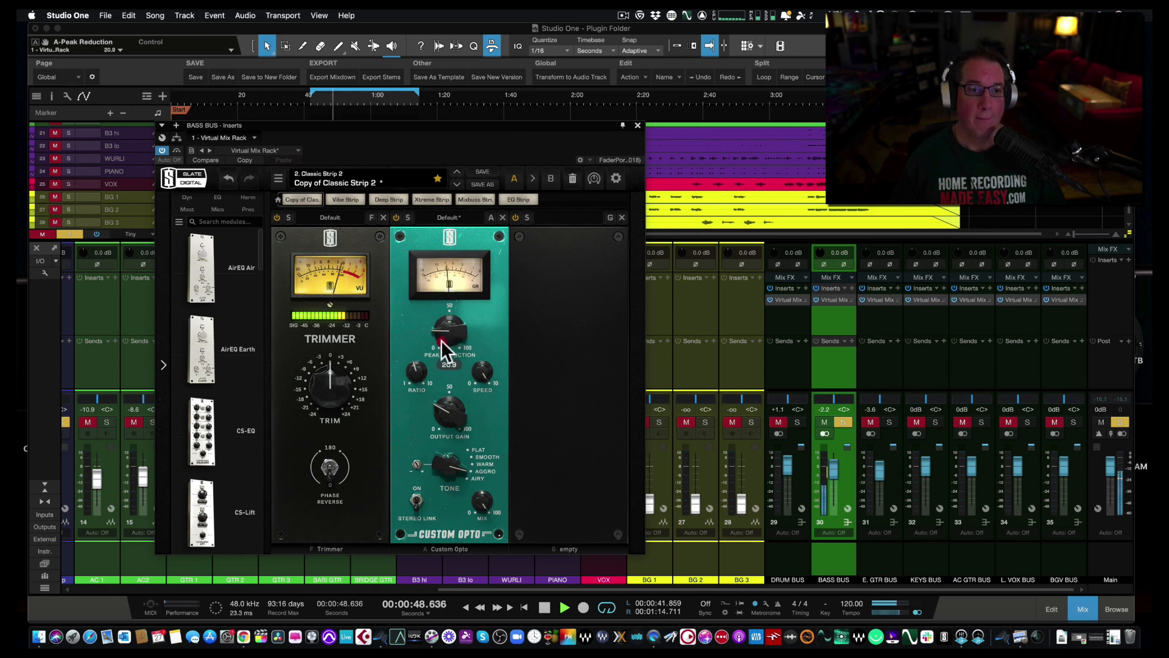
left_click_drag(446, 400, 445, 405)
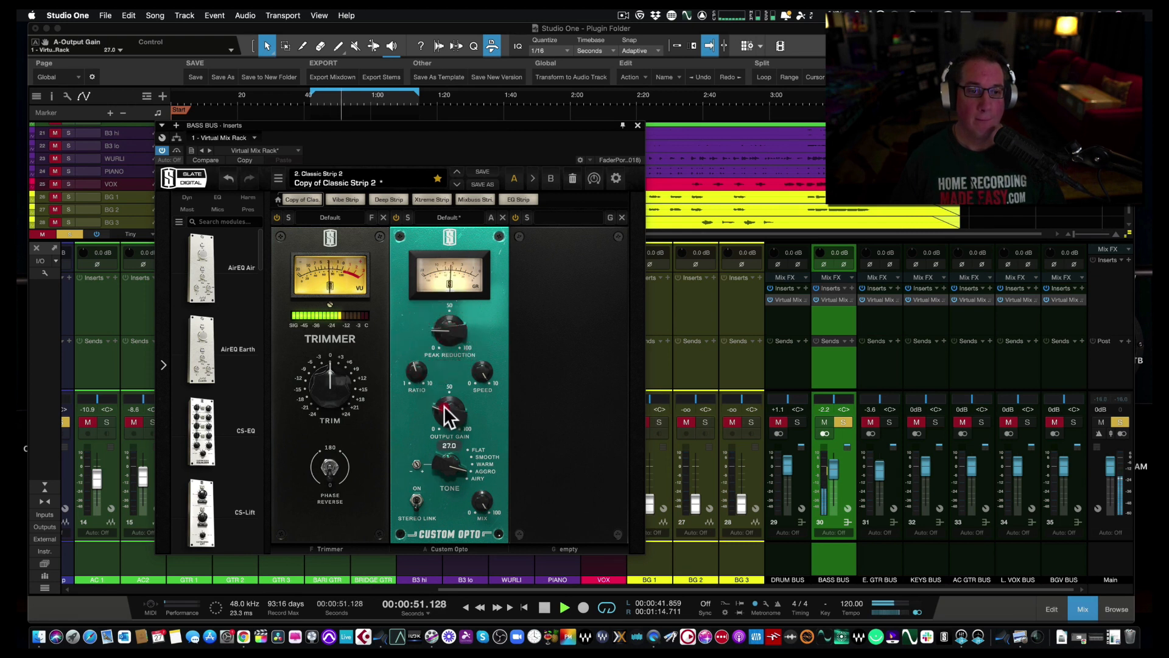
left_click(415, 463)
left_click_drag(391, 607, 384, 620)
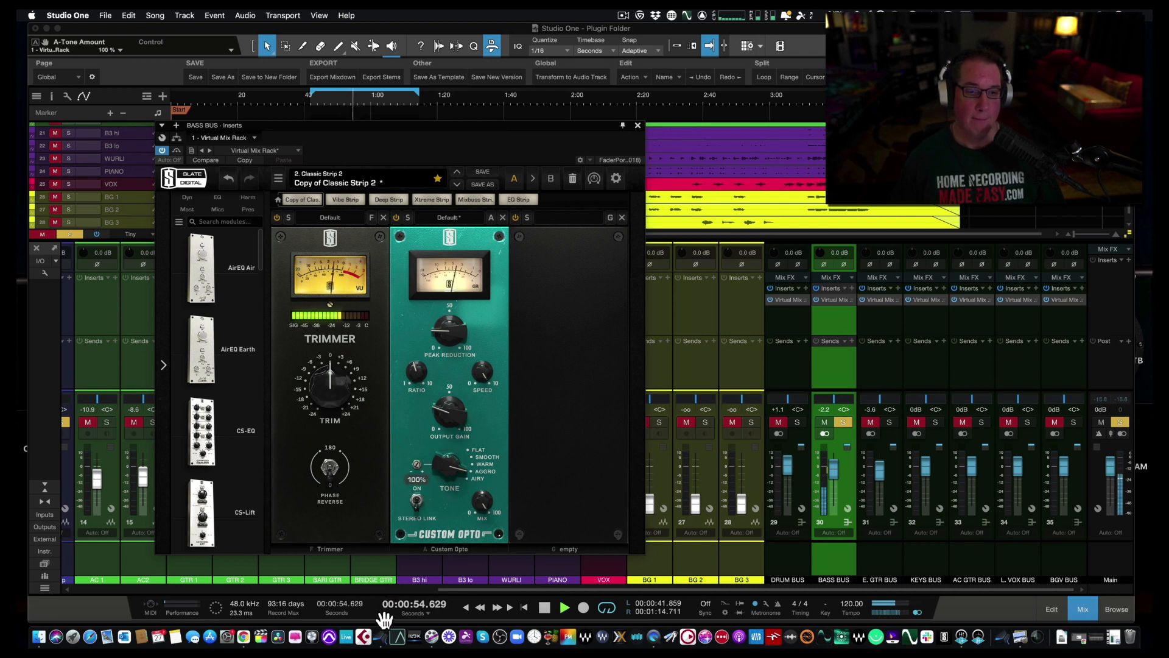
Compare the bass with the Aggro-toned Custom Opto bypassed and active, and close the bass bus plug-in window
left_click(396, 216)
left_click(395, 217)
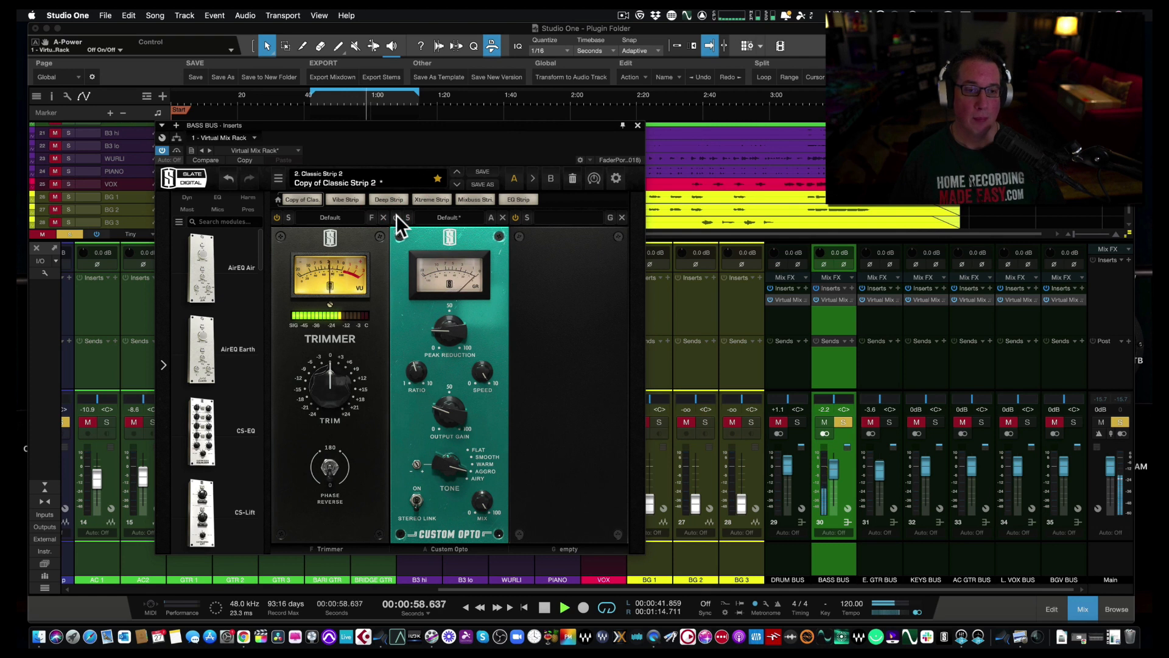
left_click(396, 217)
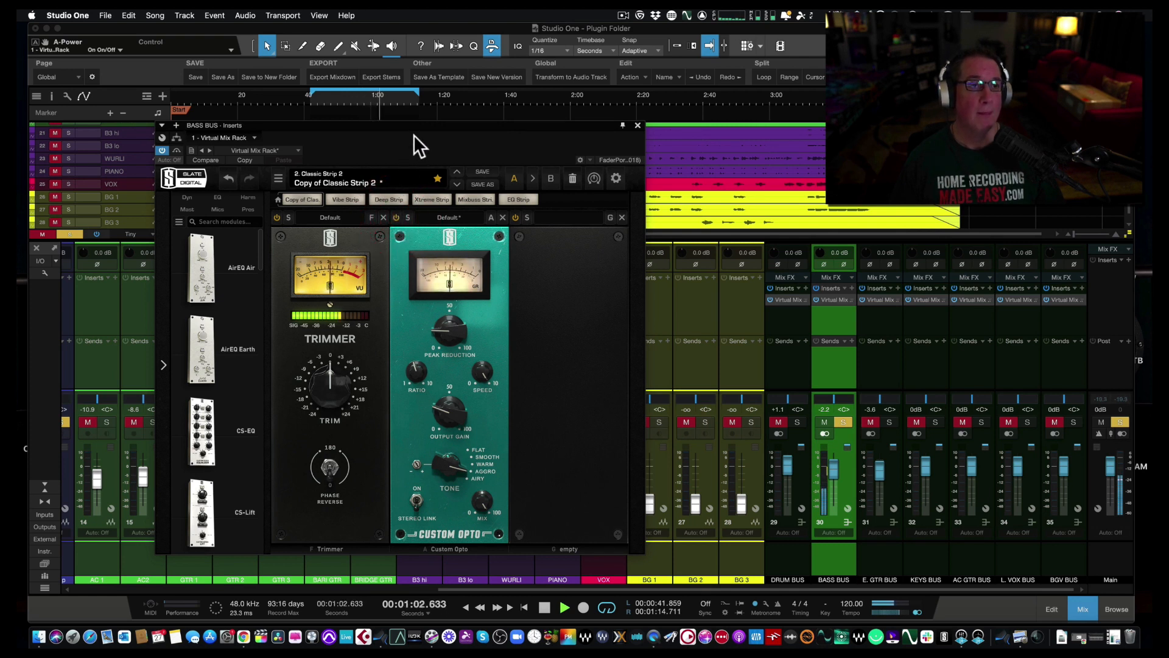
left_click_drag(420, 127, 446, 126)
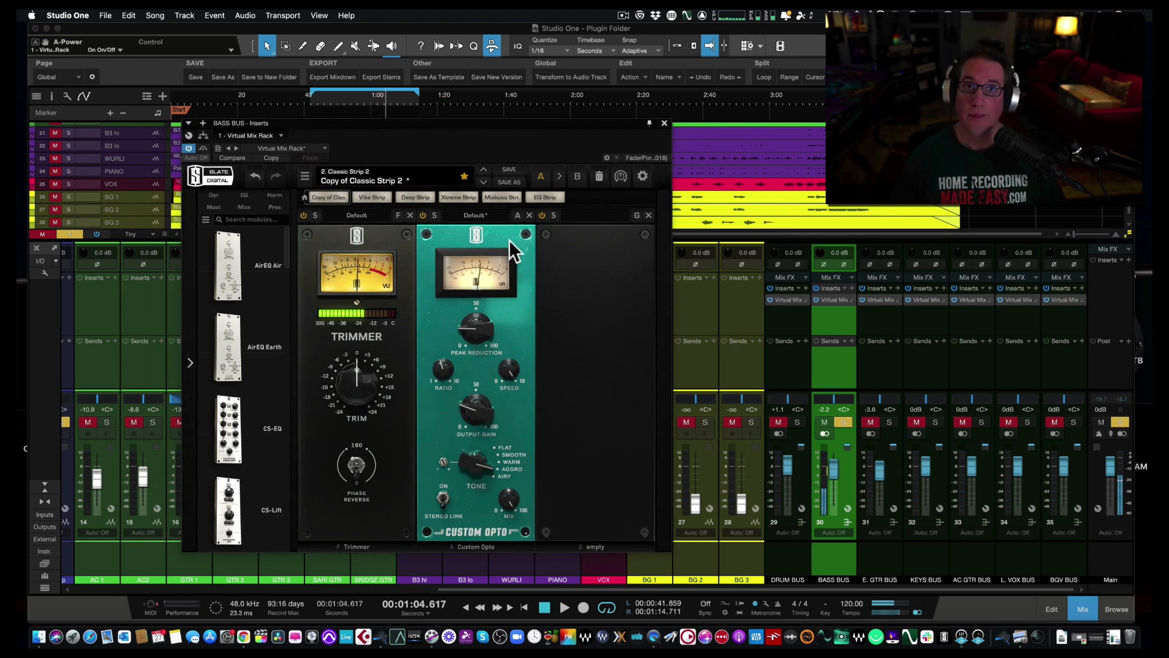
left_click(664, 123)
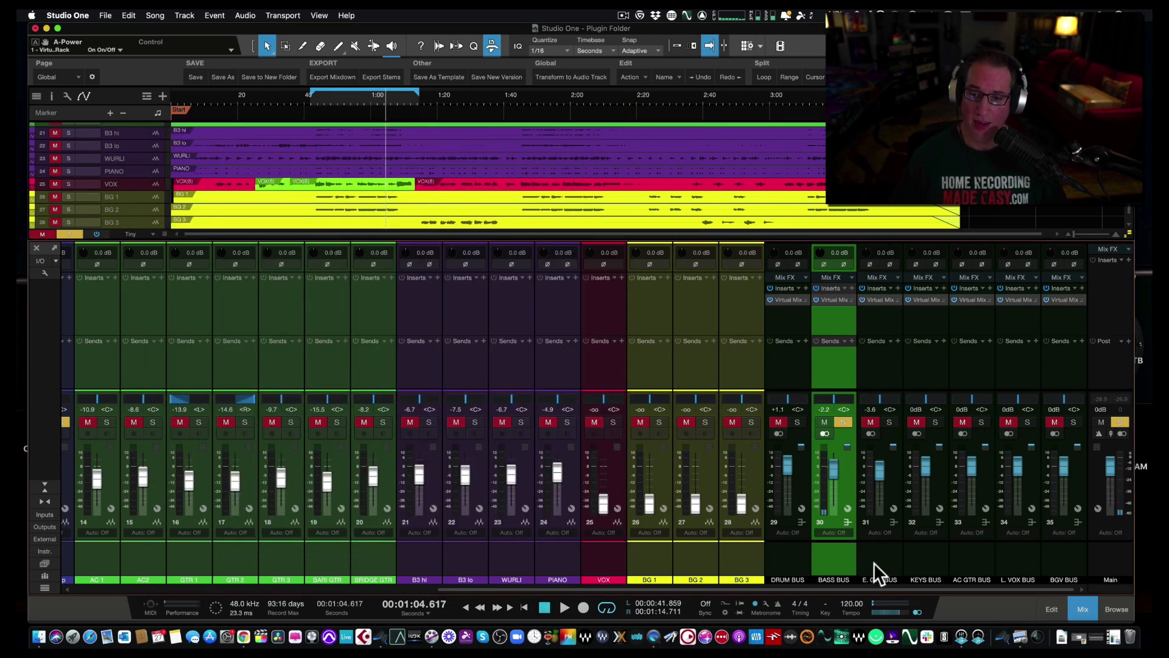
Solo the E. GTR BUS instead of the bass bus, start playback and open its Virtual Mix Rack
left_click(872, 447)
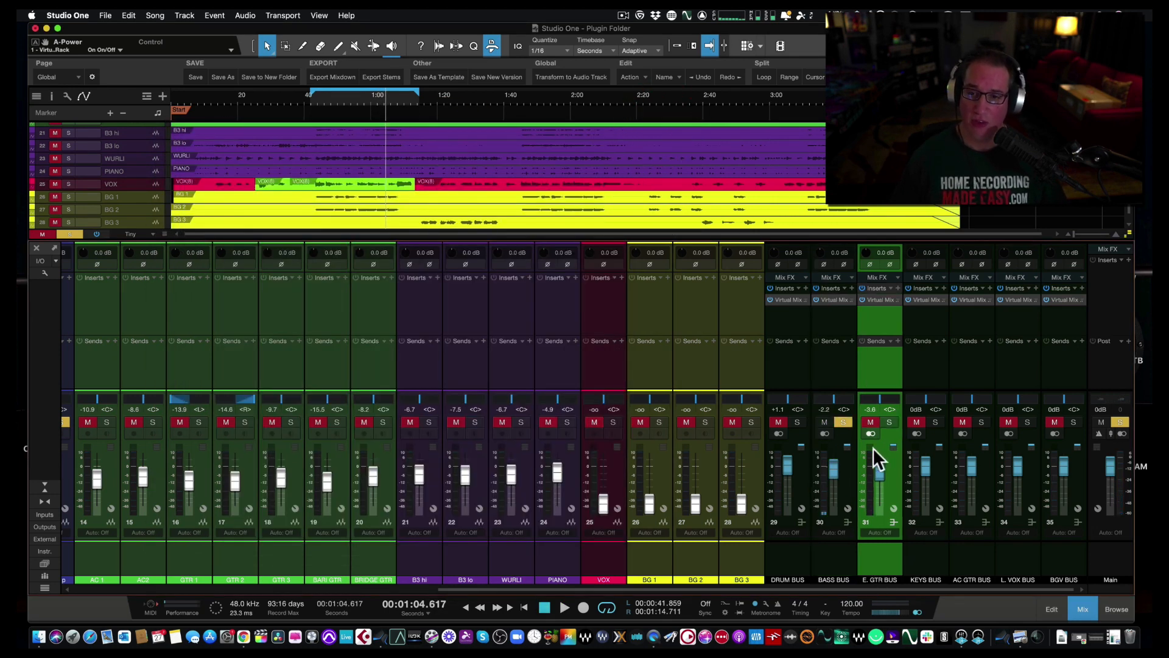
left_click(825, 422)
key("space")
left_click(881, 298)
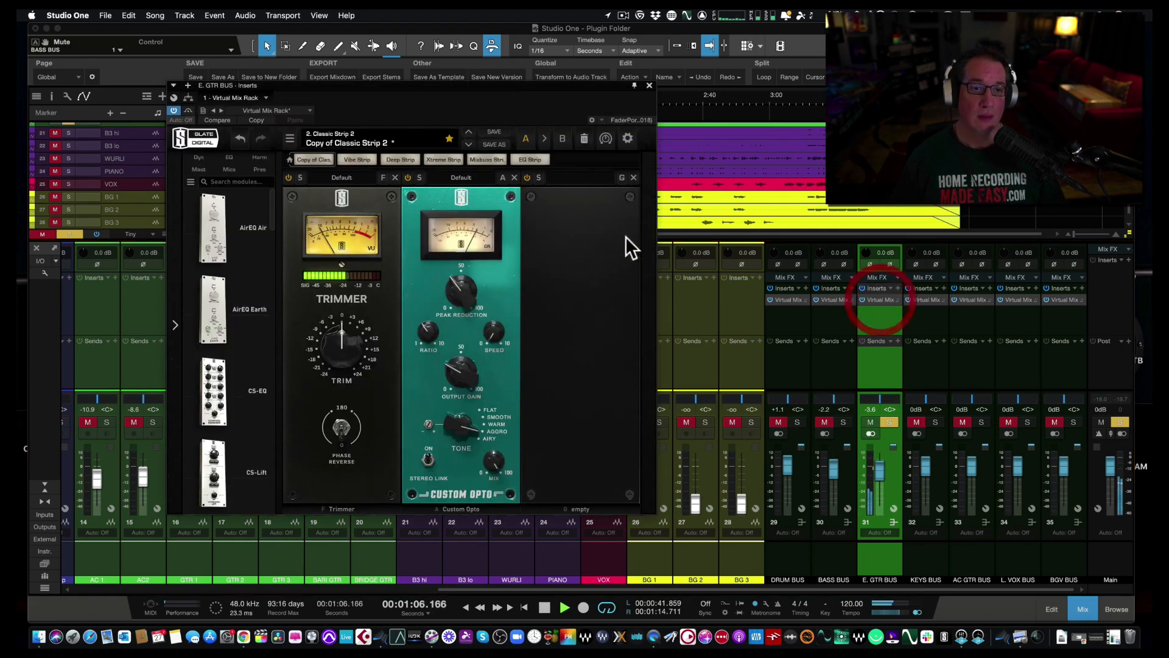
On the electric guitar bus Custom Opto, set Ratio to about 4.4, raise Peak Reduction slightly and set Speed to 10.0
left_click_drag(492, 83, 488, 157)
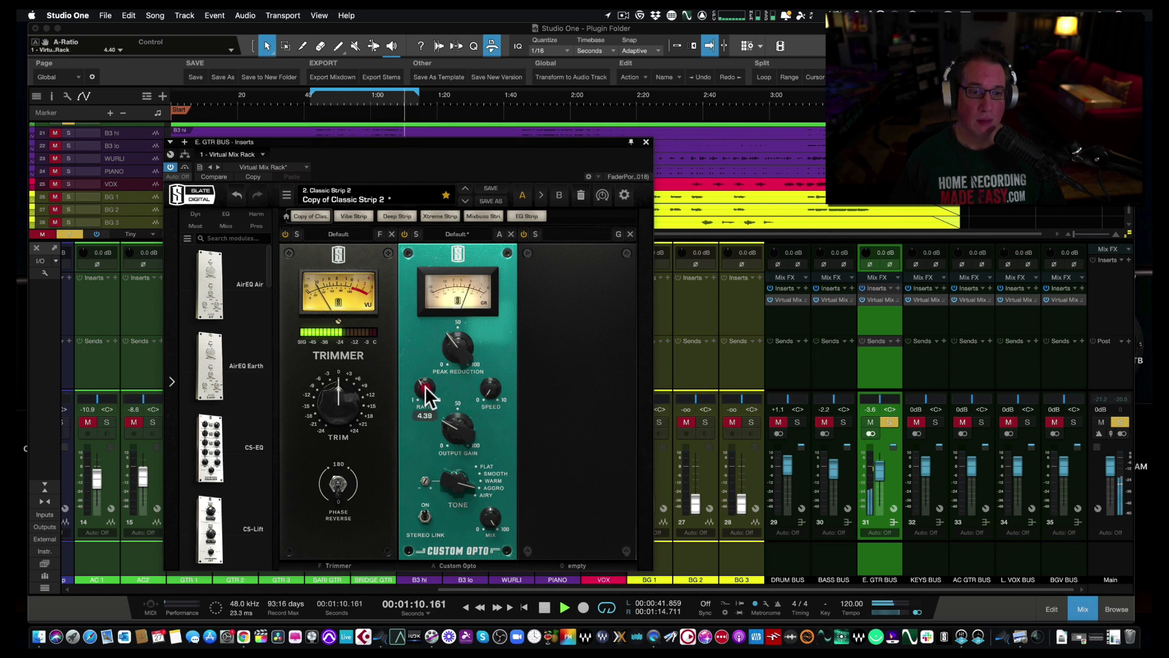
left_click_drag(455, 348, 458, 341)
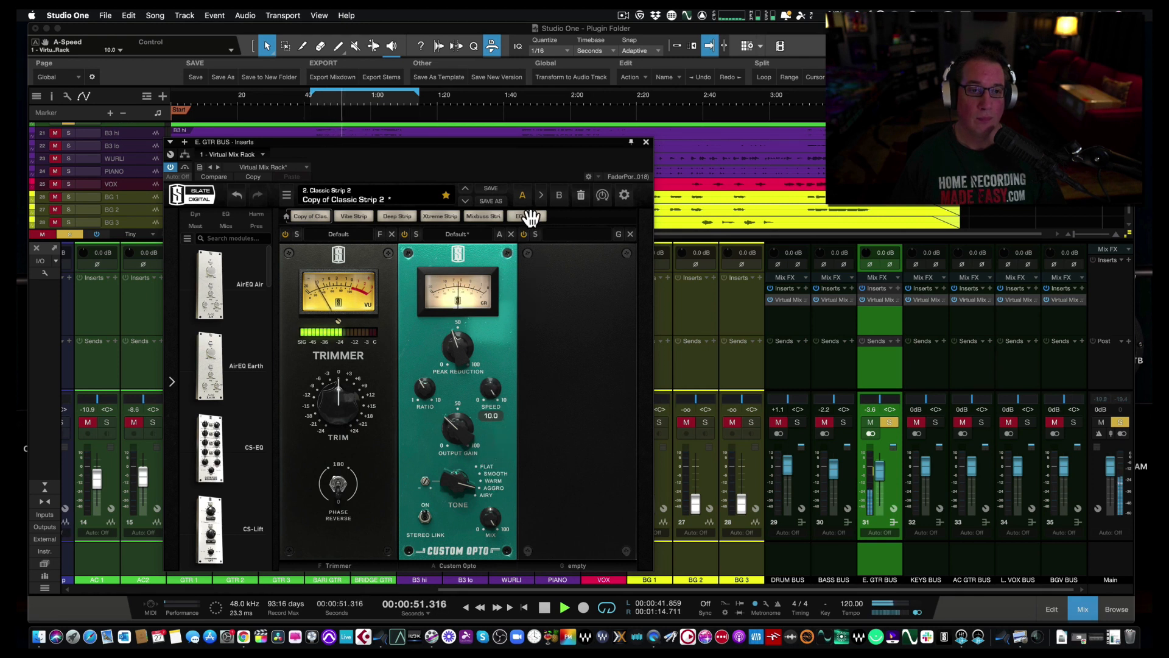
key("space")
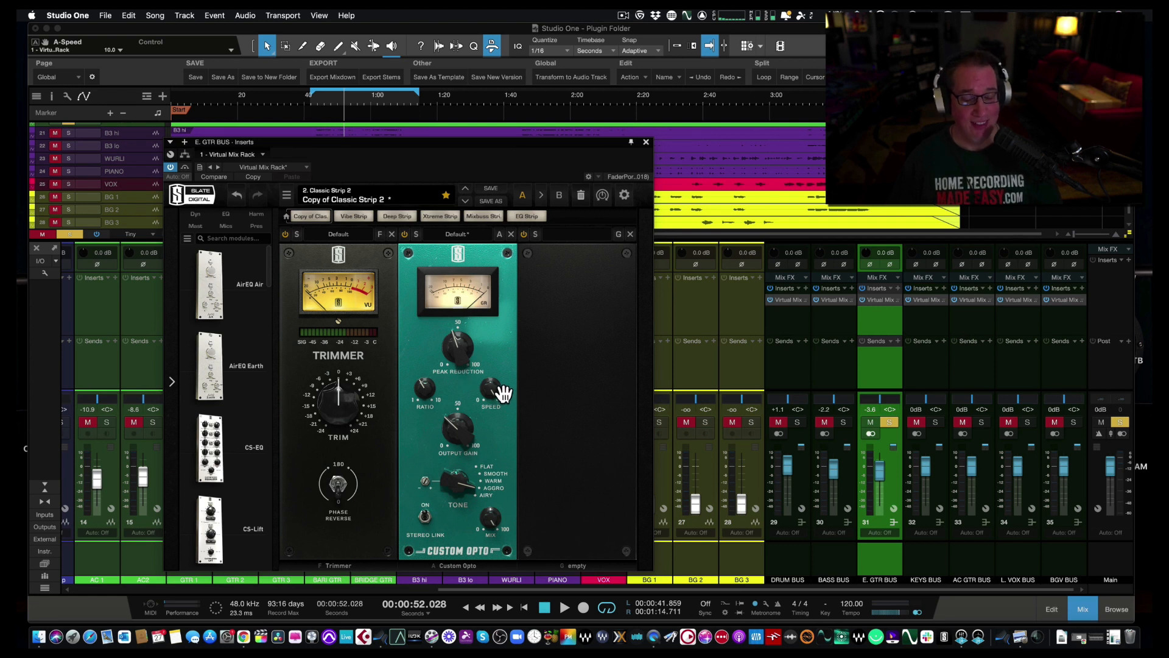
Compare fast and slow Speed settings on the playing electric guitars, leaving the Custom Opto's Speed at 0.00
mouse_move(492, 383)
left_mouse_down()
mouse_move(469, 537)
mouse_move(495, 379)
left_mouse_up()
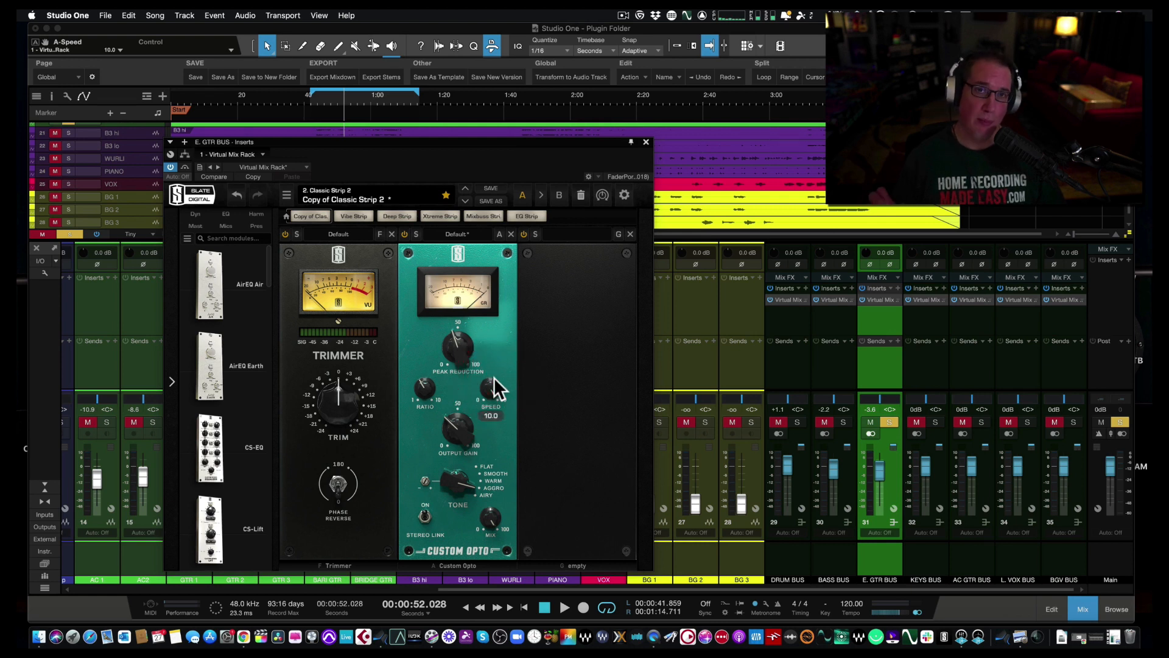
left_click_drag(490, 382, 481, 541)
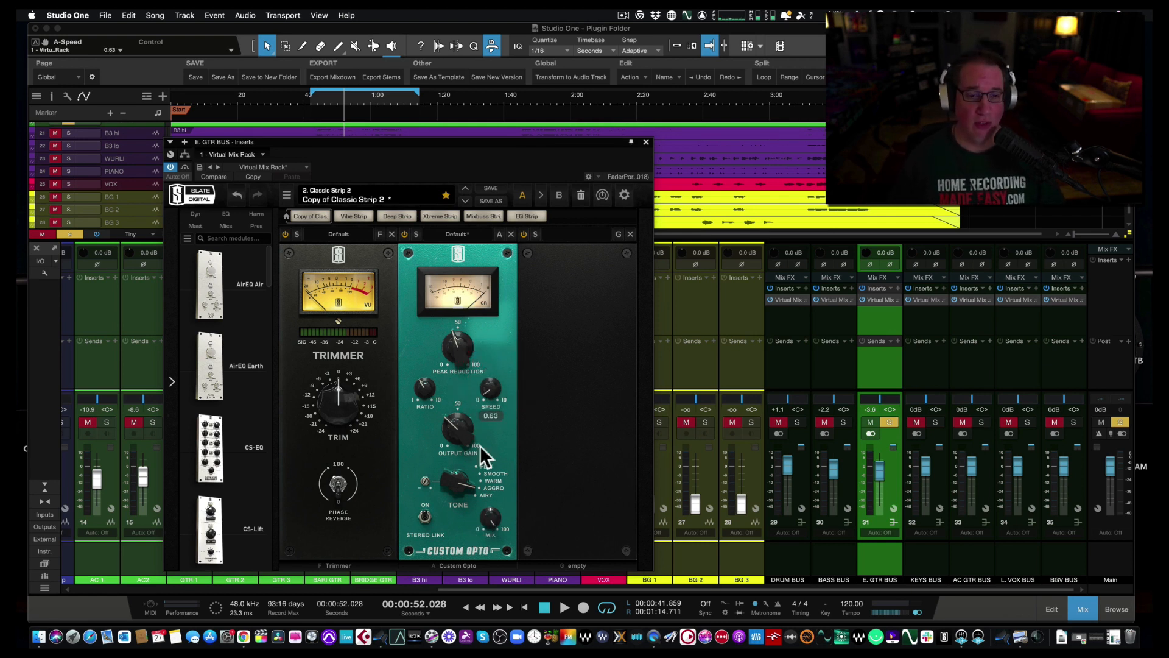
key("space")
left_click_drag(489, 393, 482, 419)
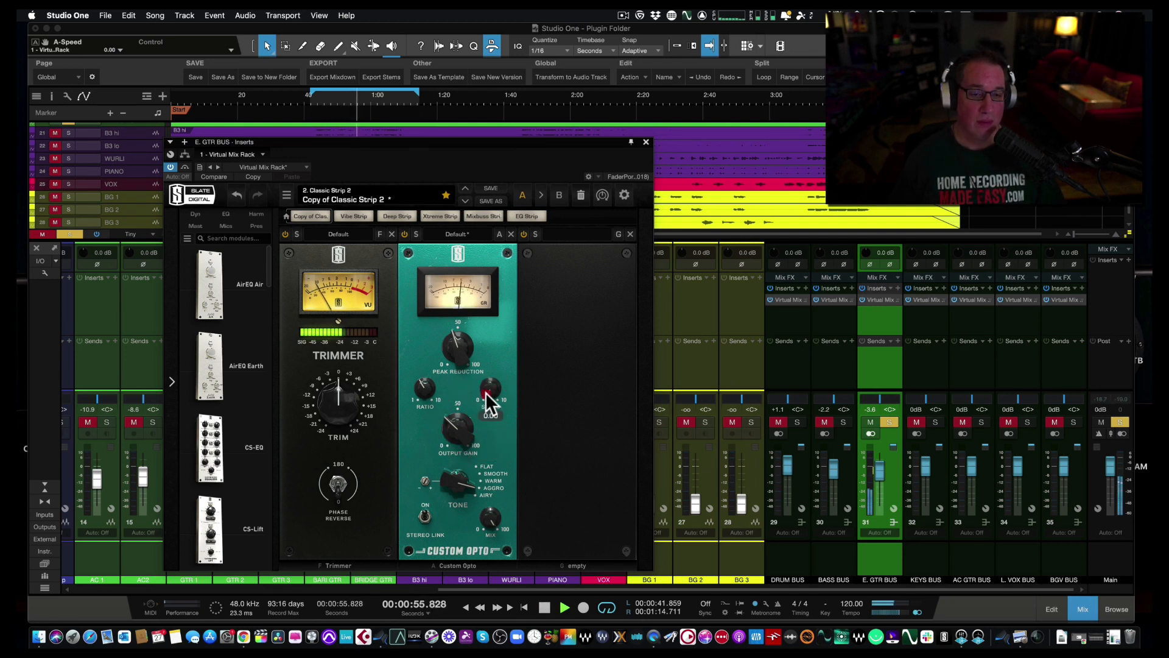
left_click_drag(485, 392, 517, 253)
left_click_drag(491, 390, 485, 438)
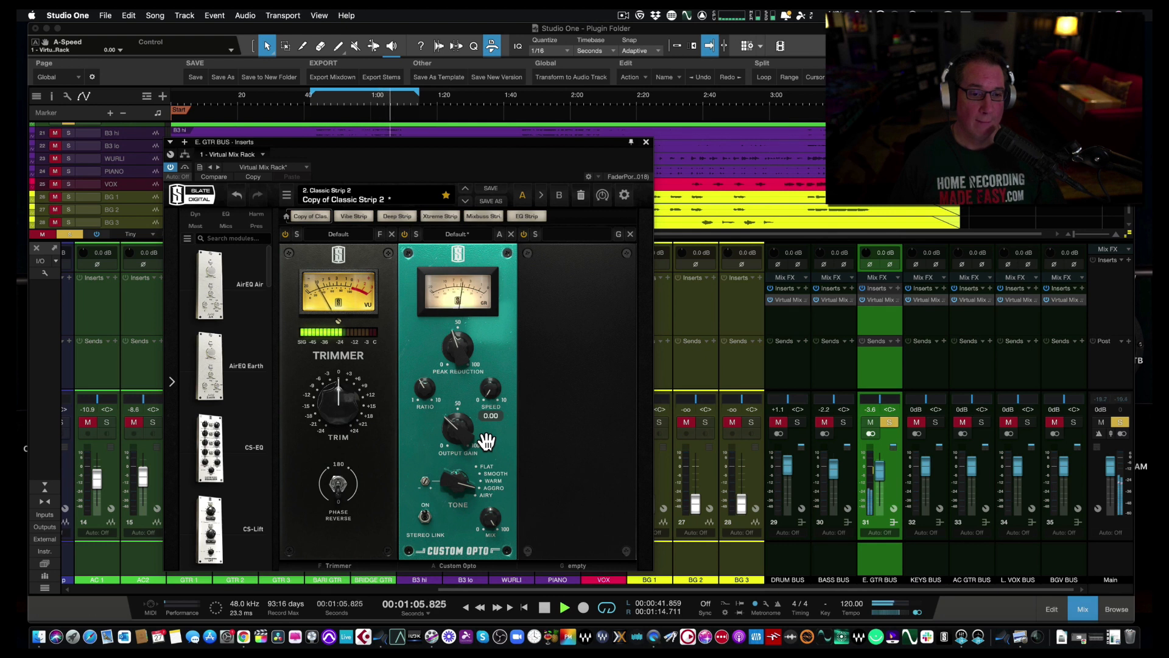
left_click_drag(512, 349, 490, 388)
key("space")
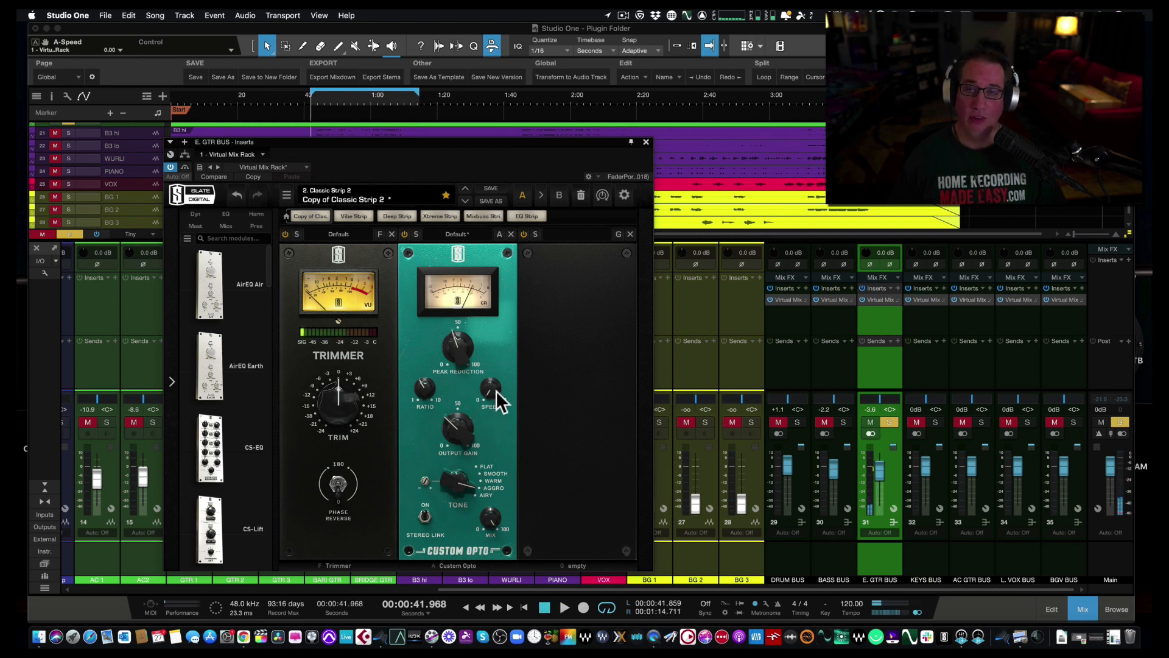
Play the electric guitars and audition the Custom Opto's Flat and Smooth tones, leaving Tone set to Warm
key("space")
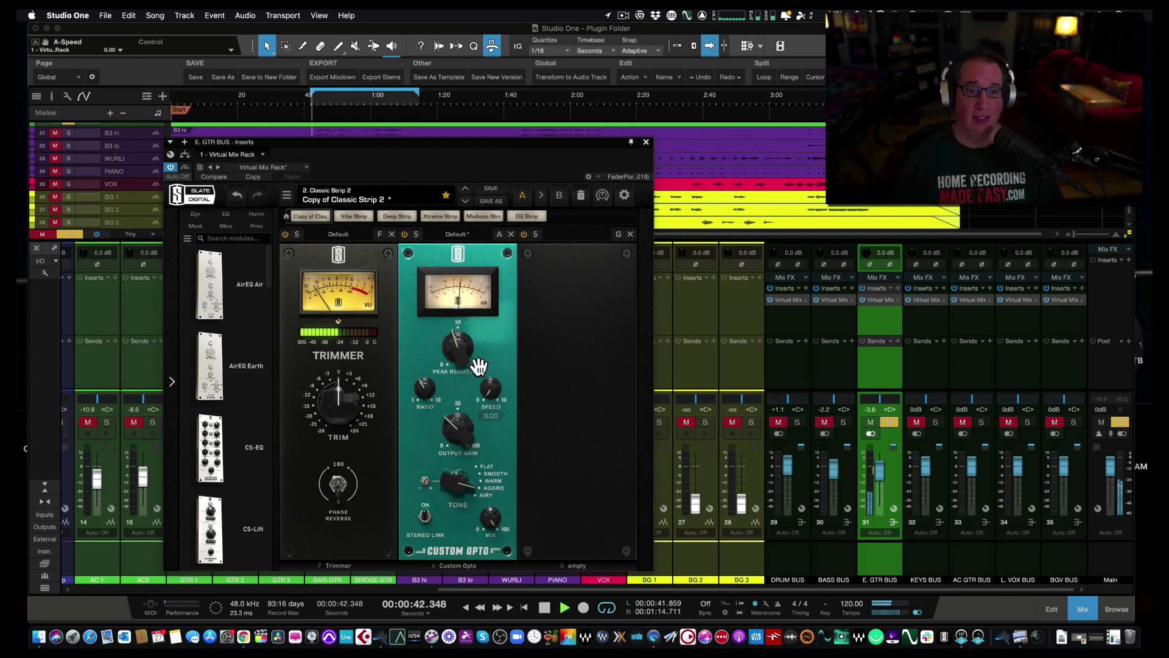
left_click(484, 466)
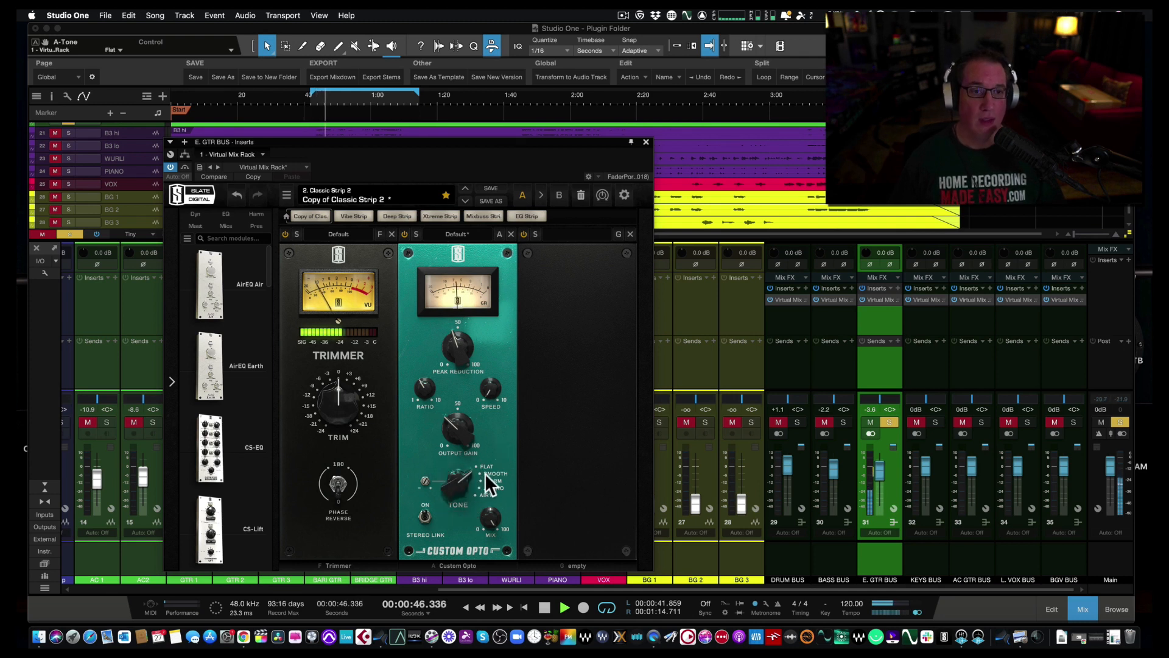
left_click(484, 474)
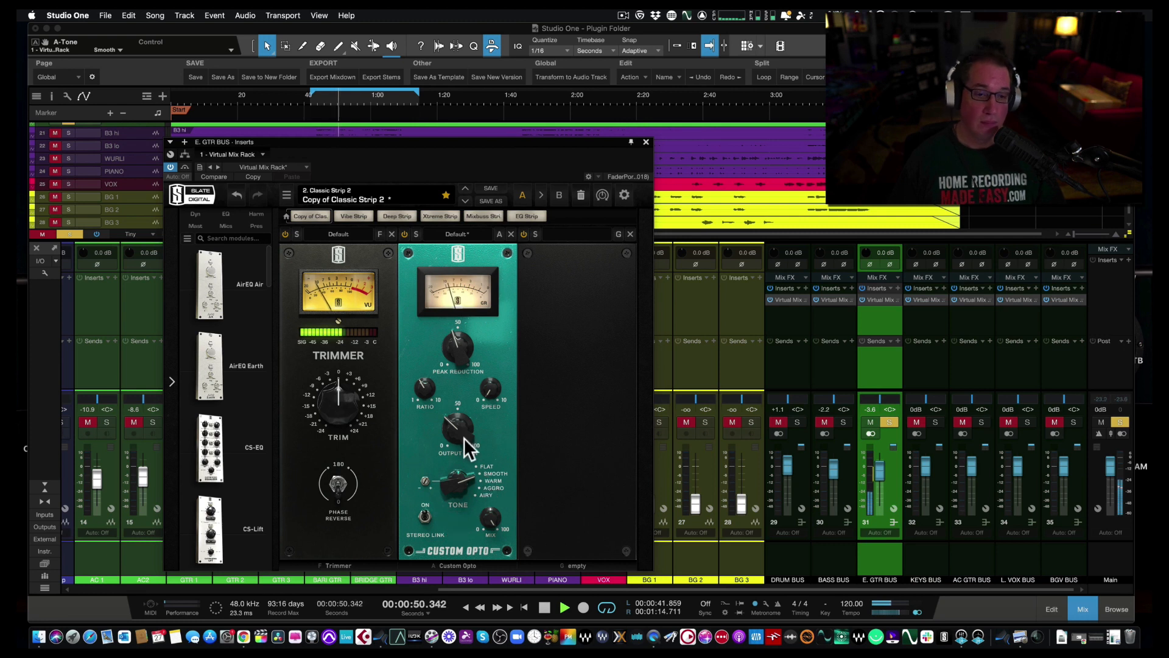
left_click(492, 481)
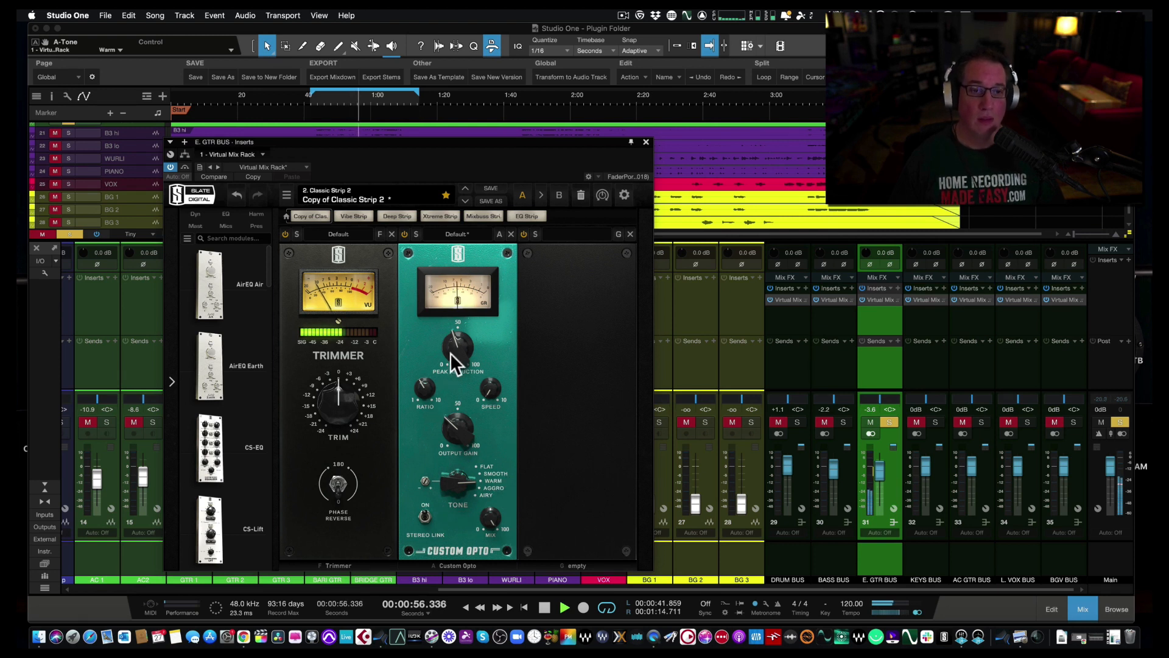
Compare the guitars with the Custom Opto bypassed and active, and adjust its Output Gain to about 31.8 to match levels
left_click(404, 234)
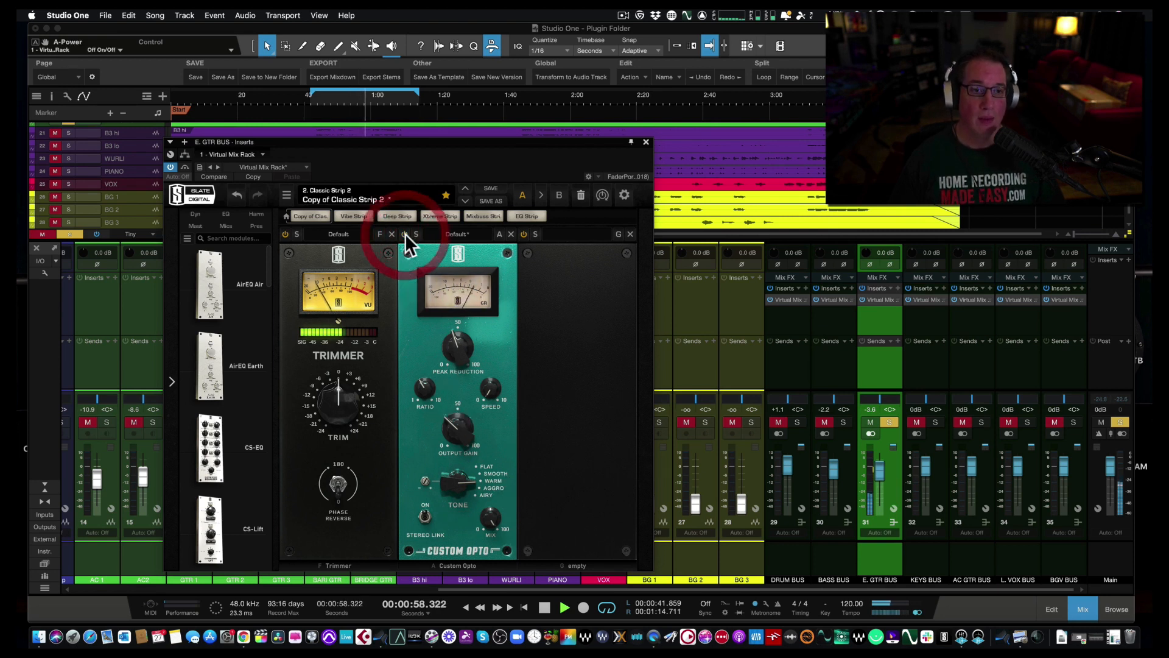
left_click(405, 234)
left_click_drag(452, 437, 454, 439)
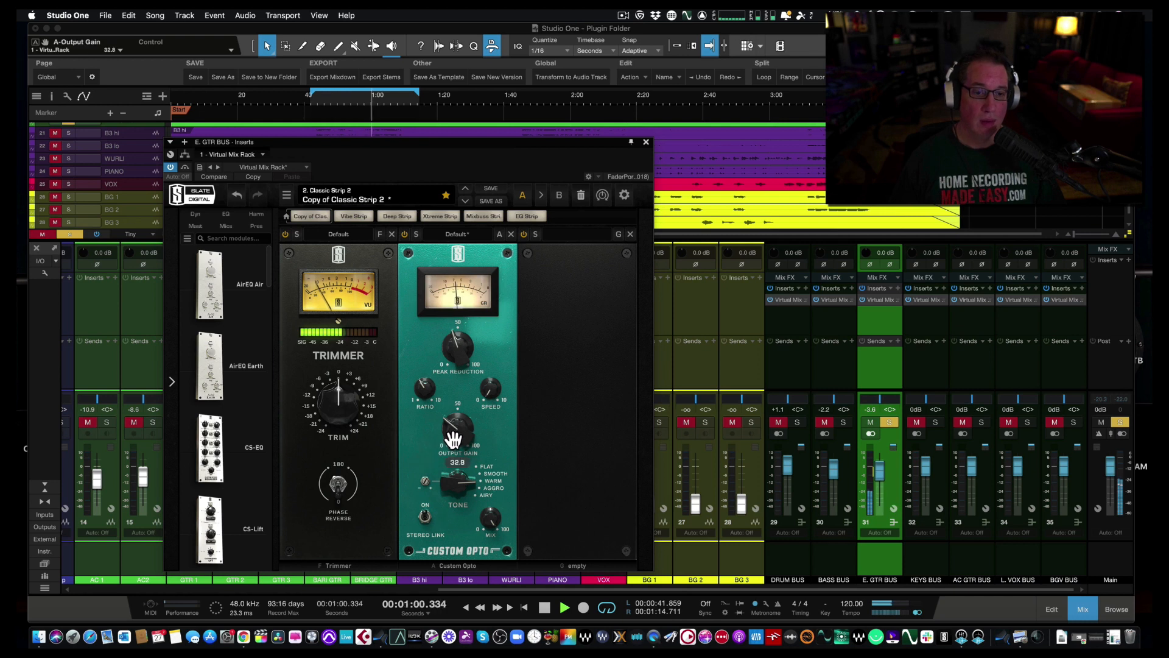
left_click(404, 234)
left_click(405, 234)
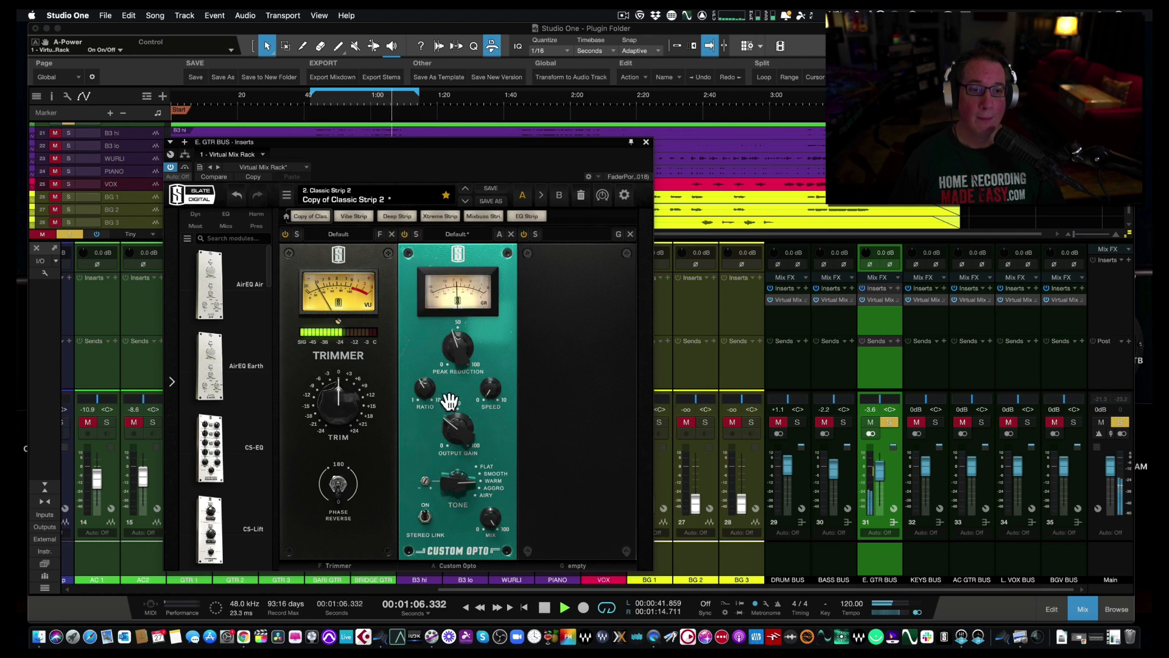
left_click_drag(460, 426, 459, 428)
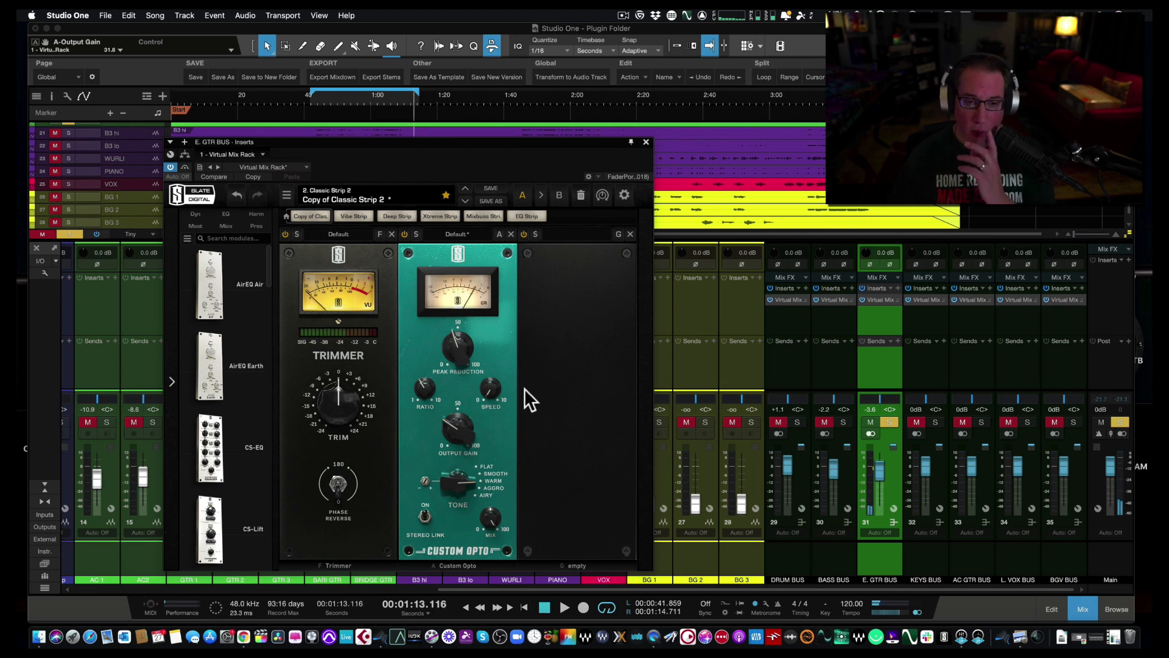
Remove the FG-116 compressor from the Snare GRP Virtual Mix Rack and move the plug-in window clear of the mixer
mouse_move(464, 440)
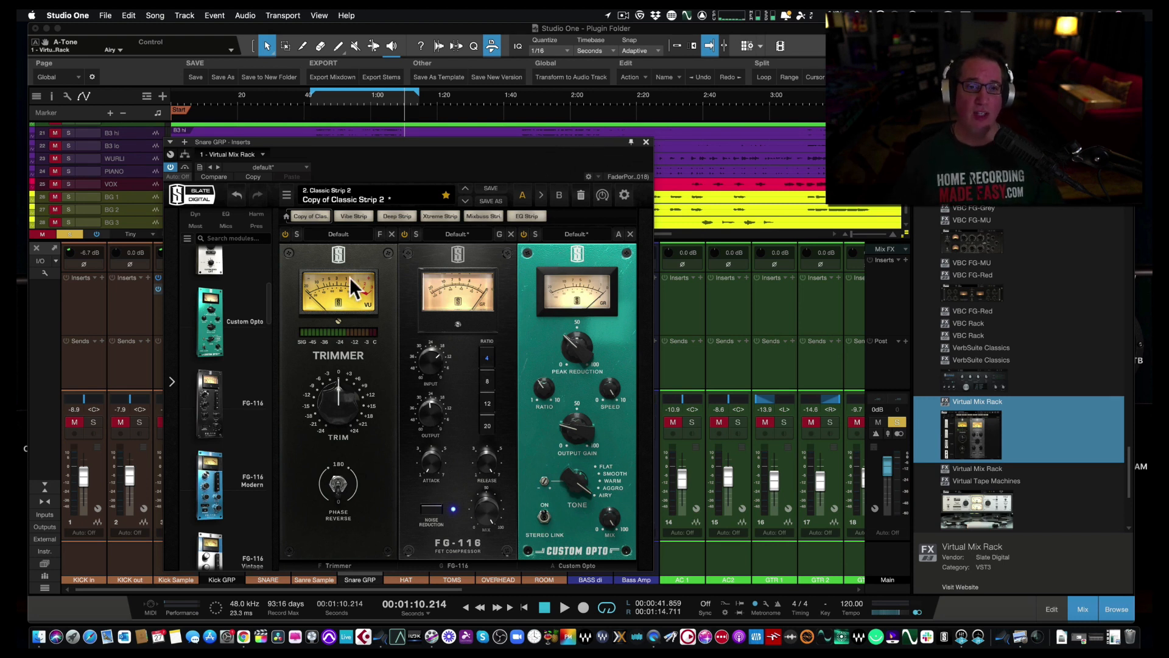
left_click(510, 233)
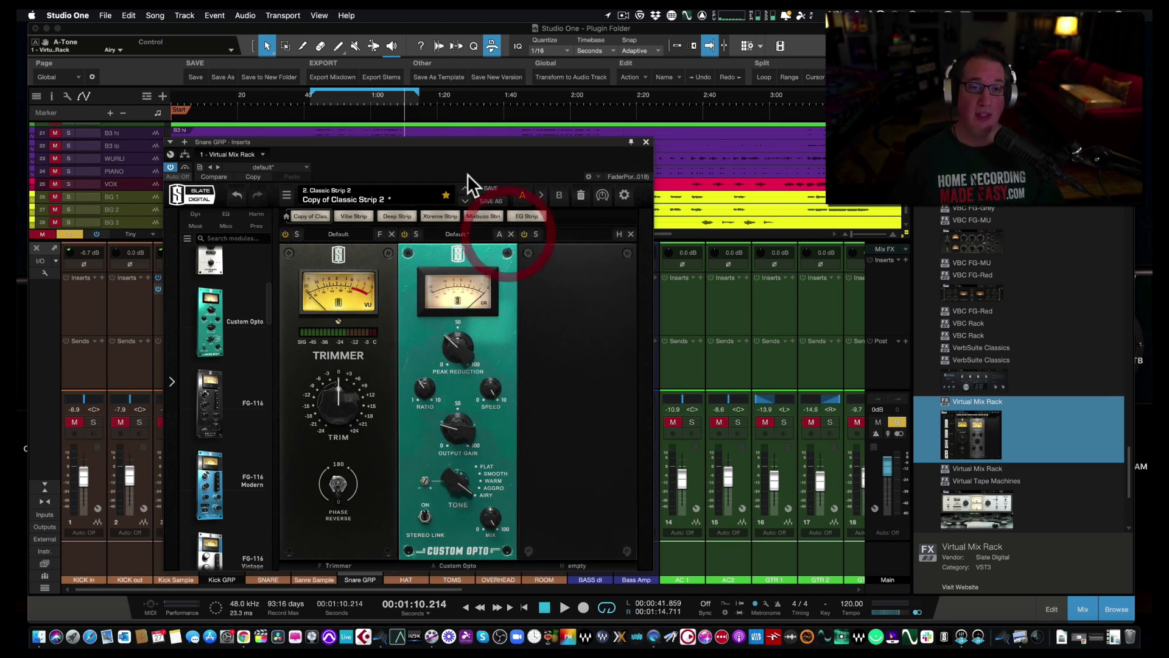
left_click_drag(444, 142, 379, 104)
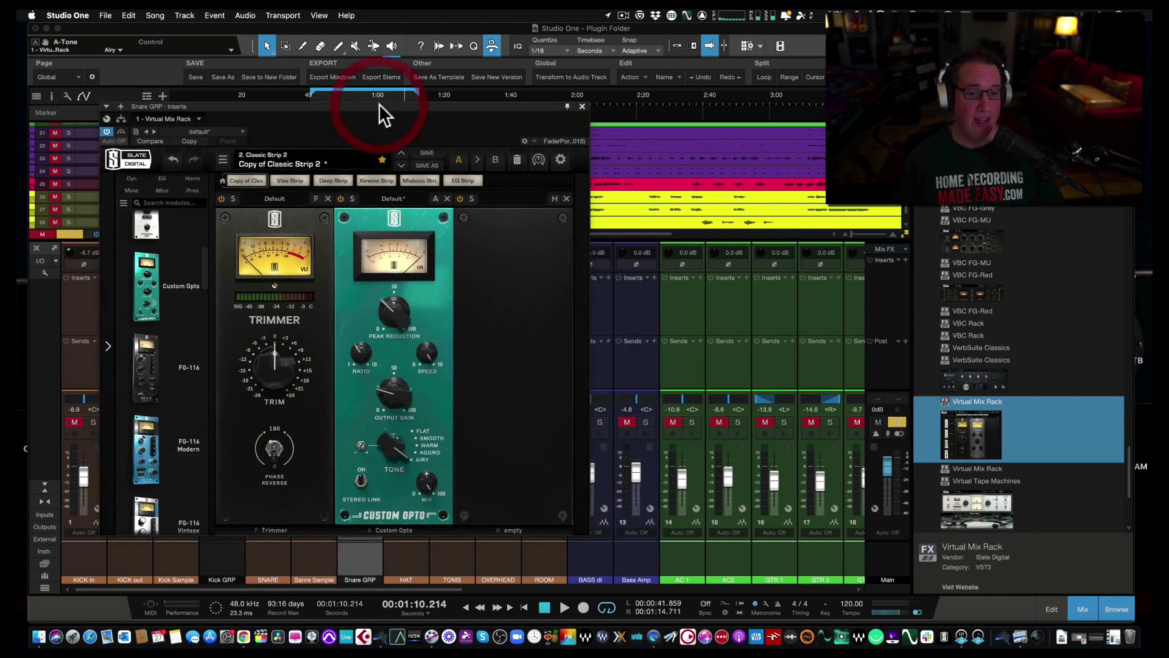